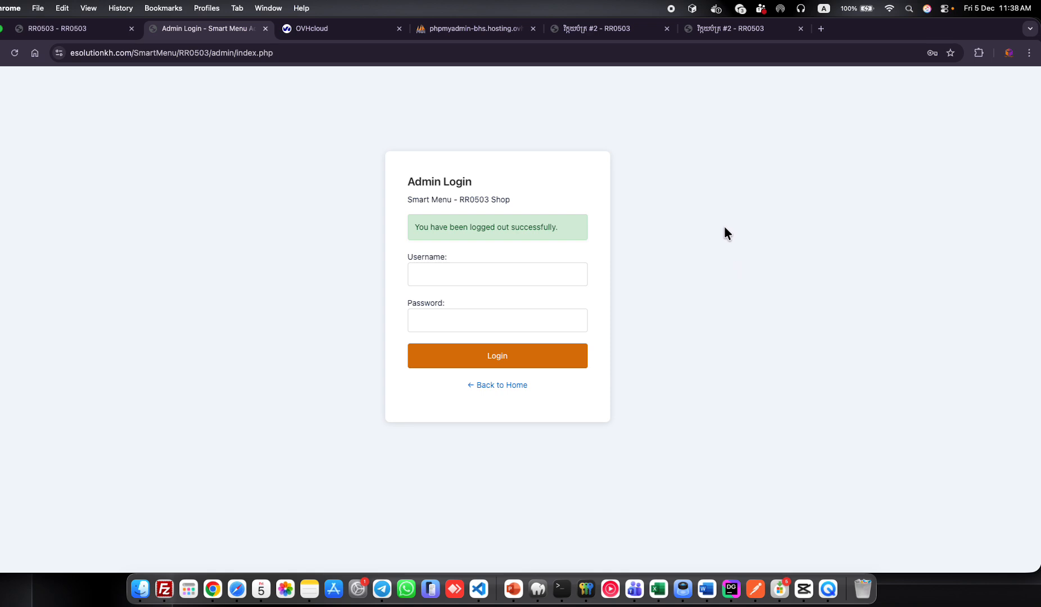
# Log in to the admin area with the browser's saved administrator credentials.
pyautogui.click(535, 276)
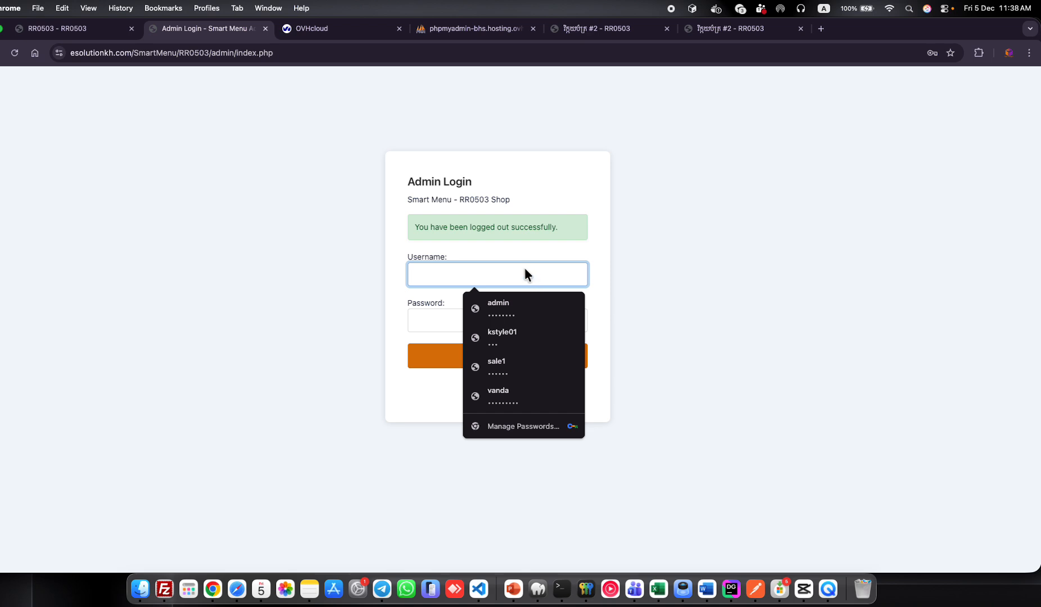
pyautogui.click(500, 302)
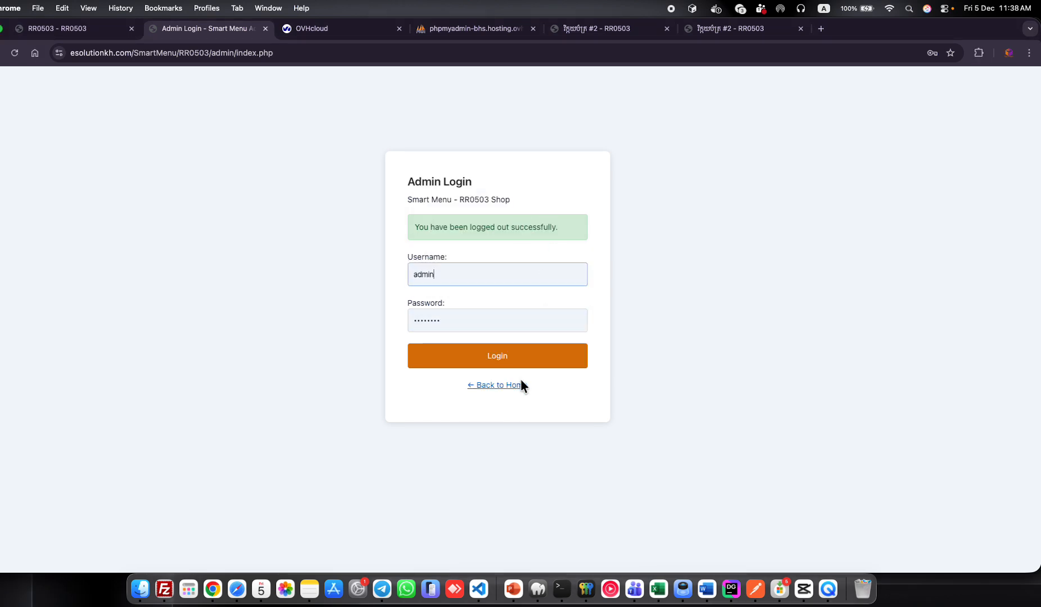
pyautogui.click(526, 362)
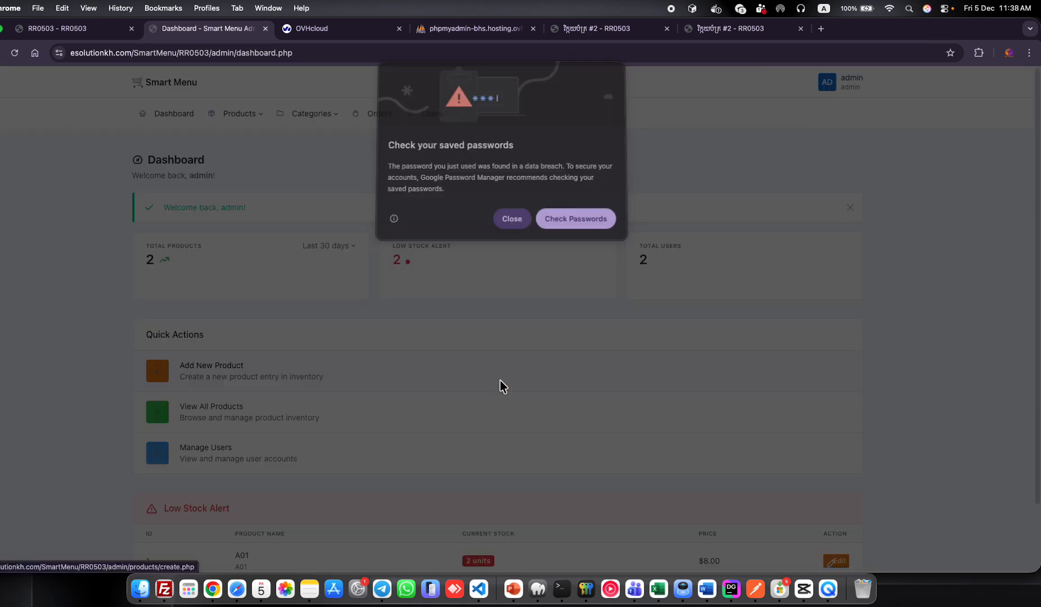
# Dismiss the password breach warning and go to the Users Management page.
pyautogui.click(517, 223)
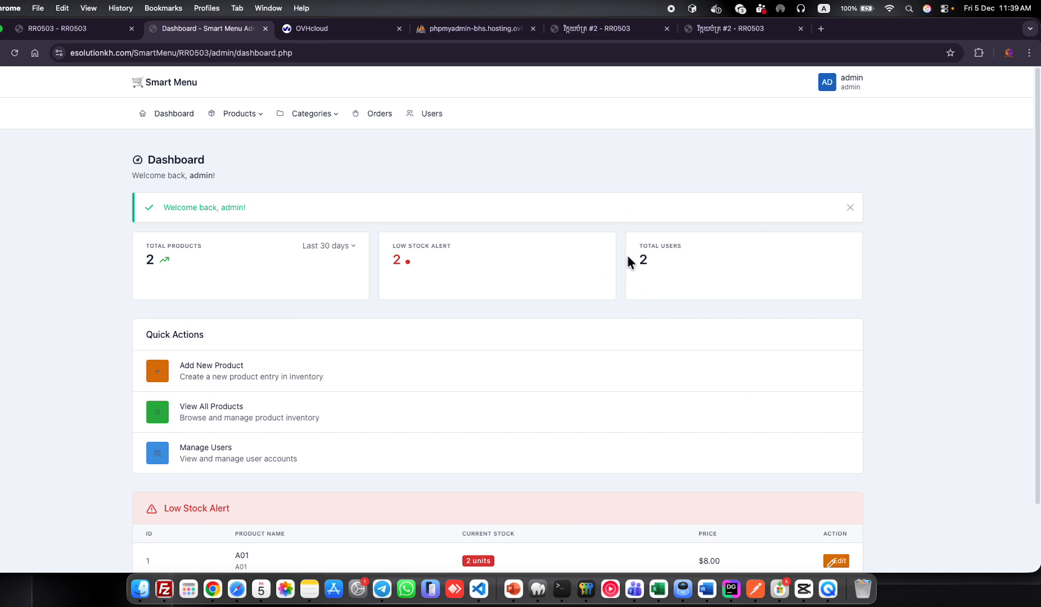
pyautogui.scroll(-3, 431, 422)
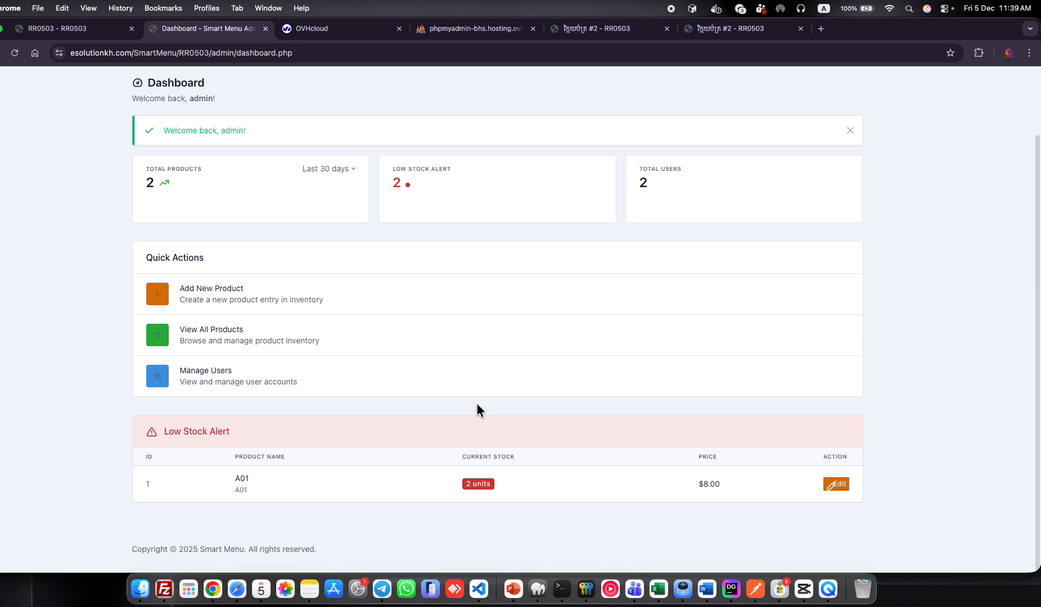
pyautogui.scroll(3, 477, 408)
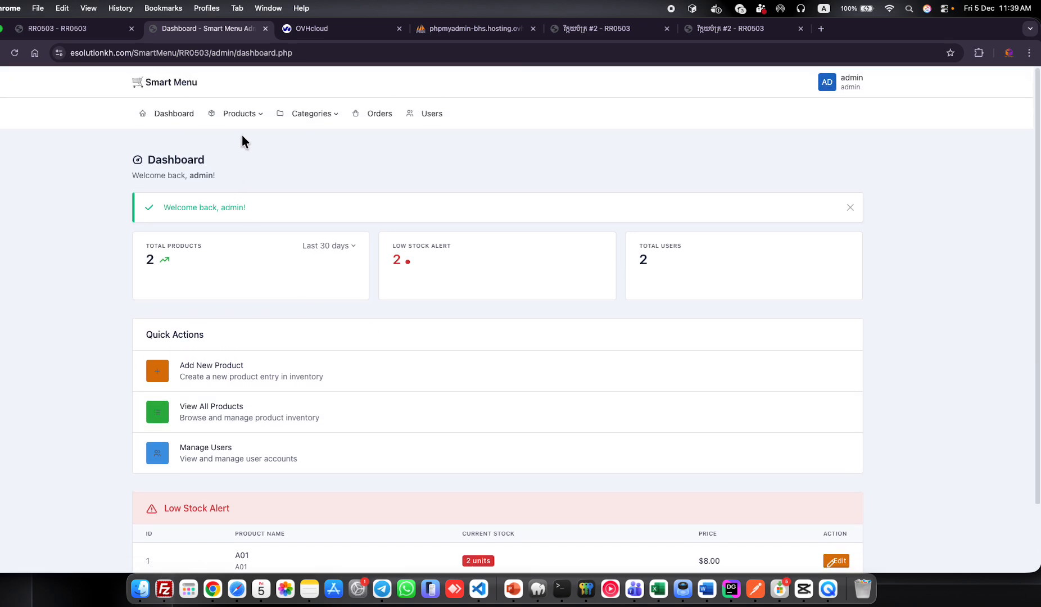
pyautogui.click(437, 115)
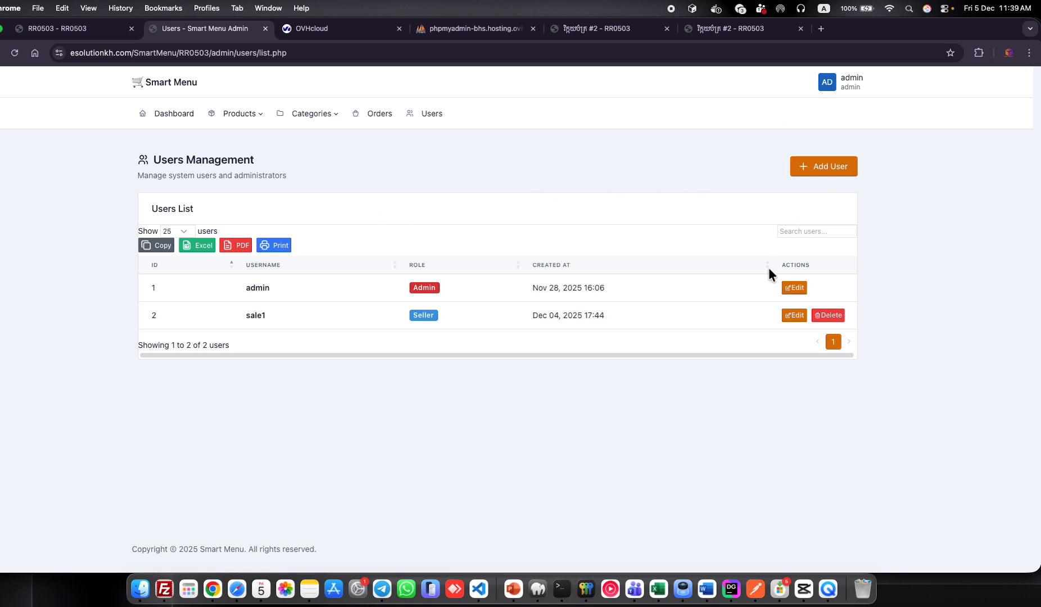
# Create user sale2 with a confirmed password and the Seller role.
pyautogui.click(825, 172)
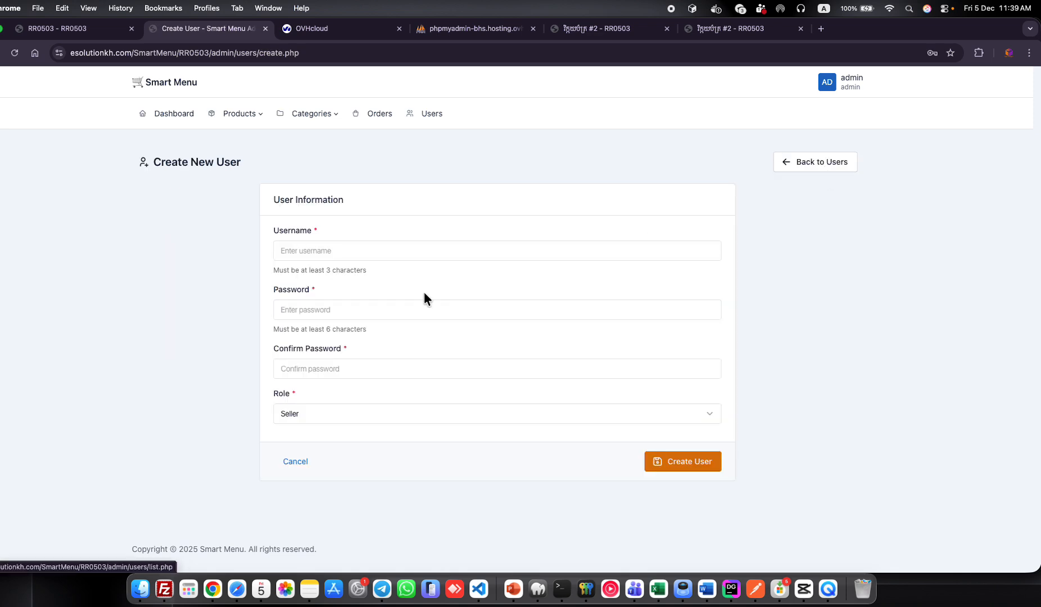
pyautogui.click(372, 248)
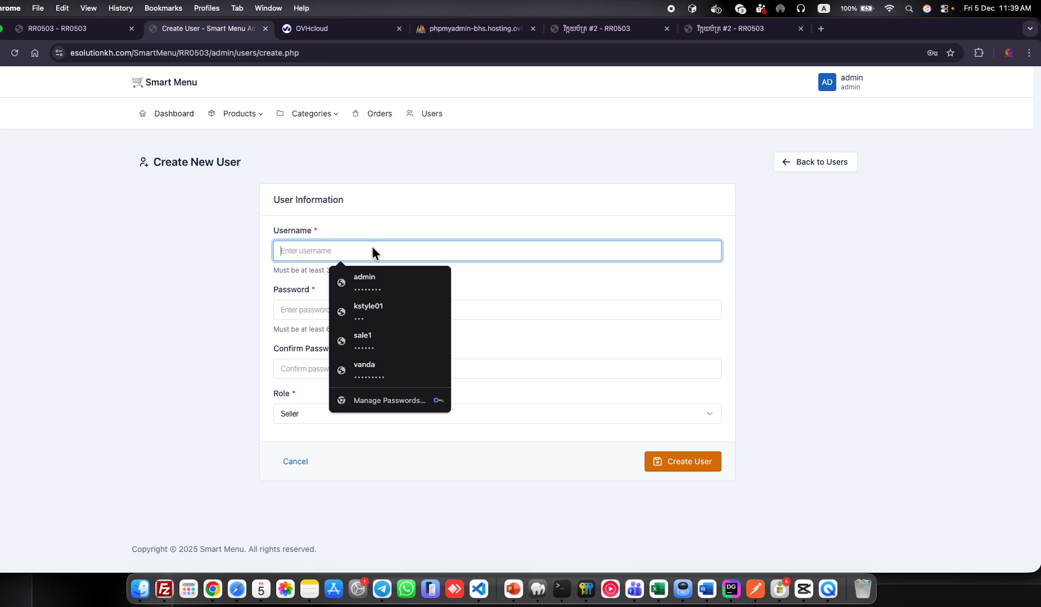
pyautogui.write('sal')
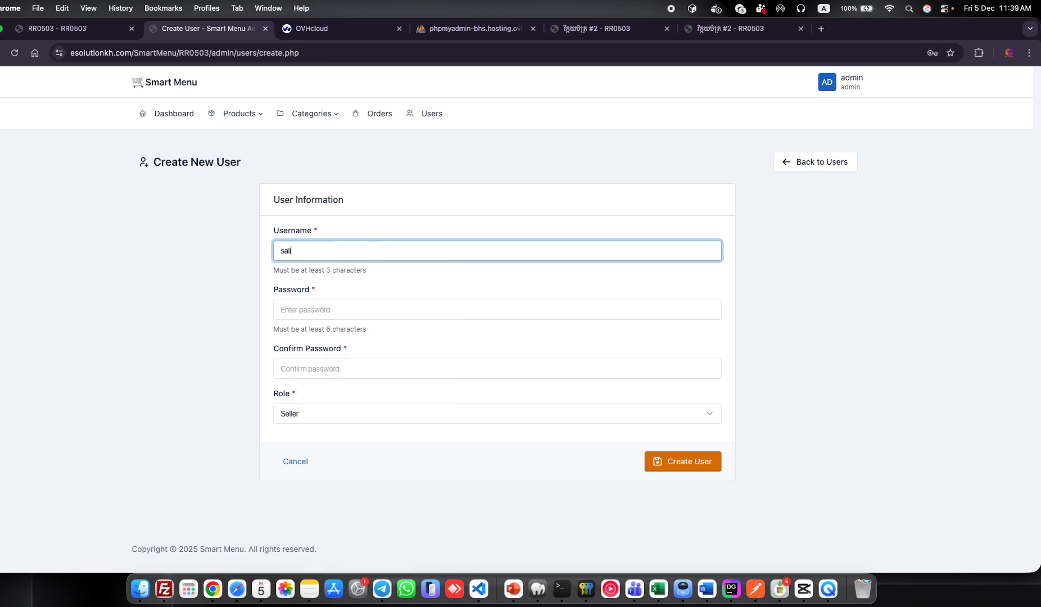
pyautogui.write('e2')
pyautogui.click(399, 313)
pyautogui.write('123456')
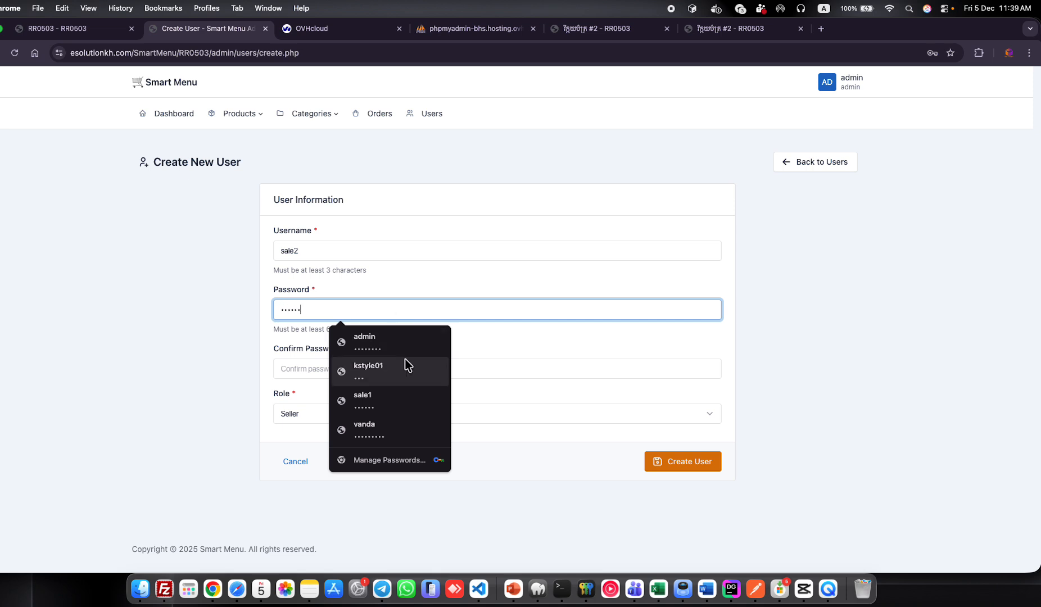
pyautogui.click(553, 368)
pyautogui.write('123456')
pyautogui.click(559, 388)
pyautogui.click(406, 416)
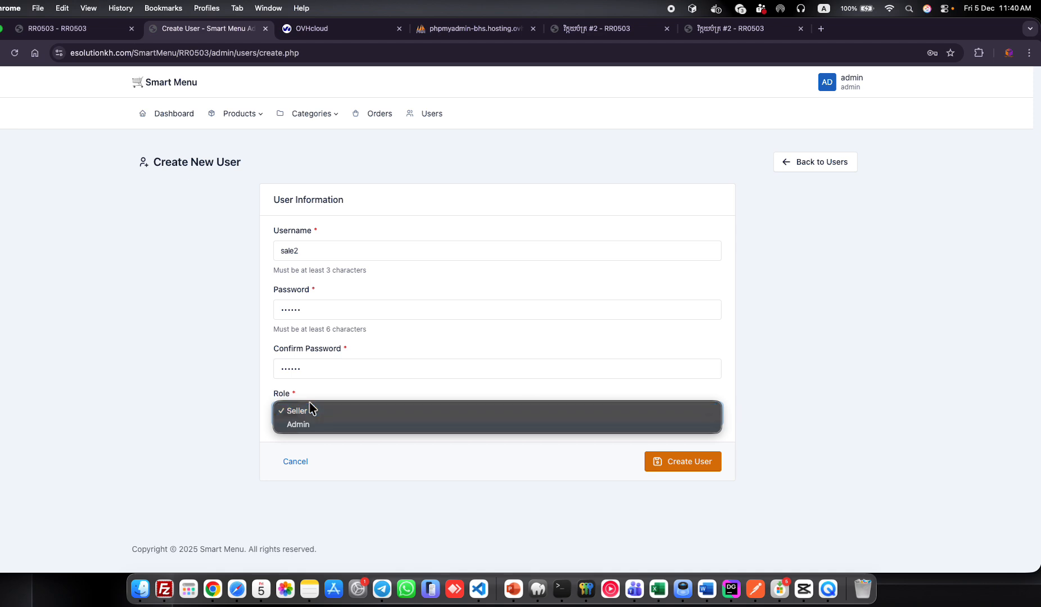
pyautogui.click(201, 442)
pyautogui.click(658, 463)
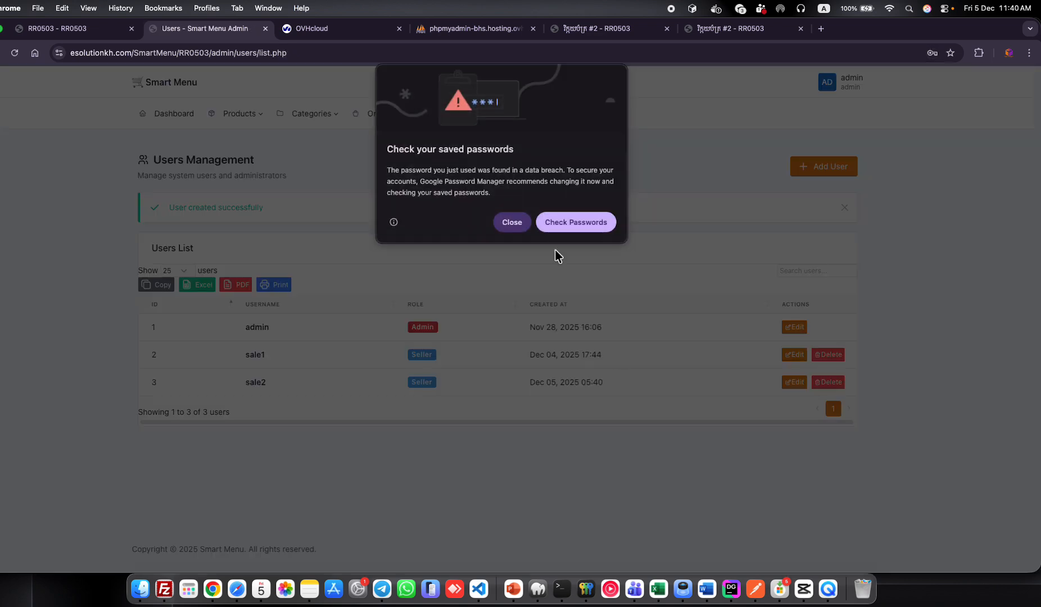
pyautogui.click(509, 214)
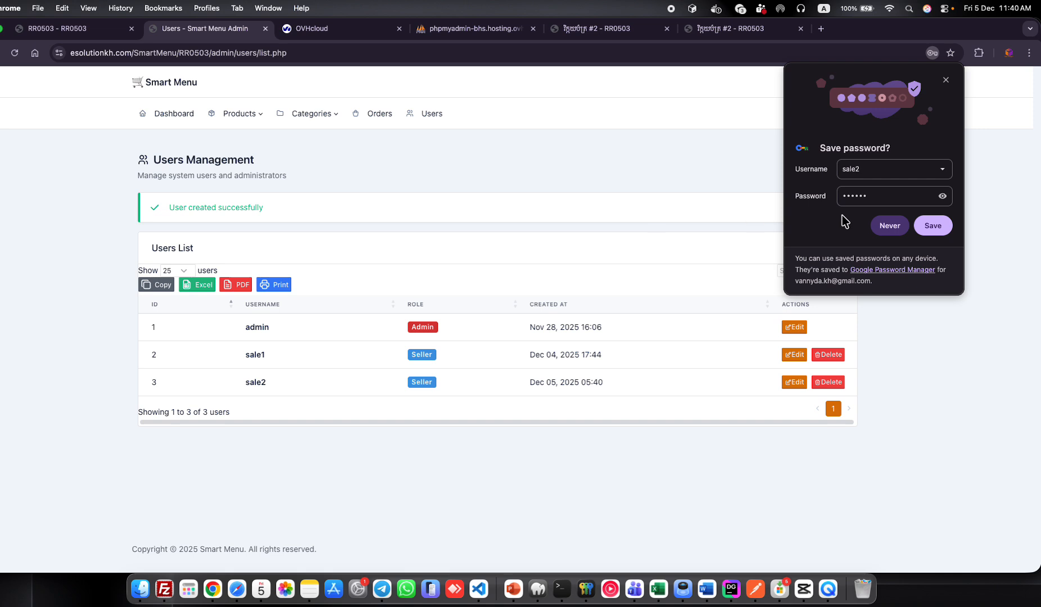
pyautogui.click(887, 225)
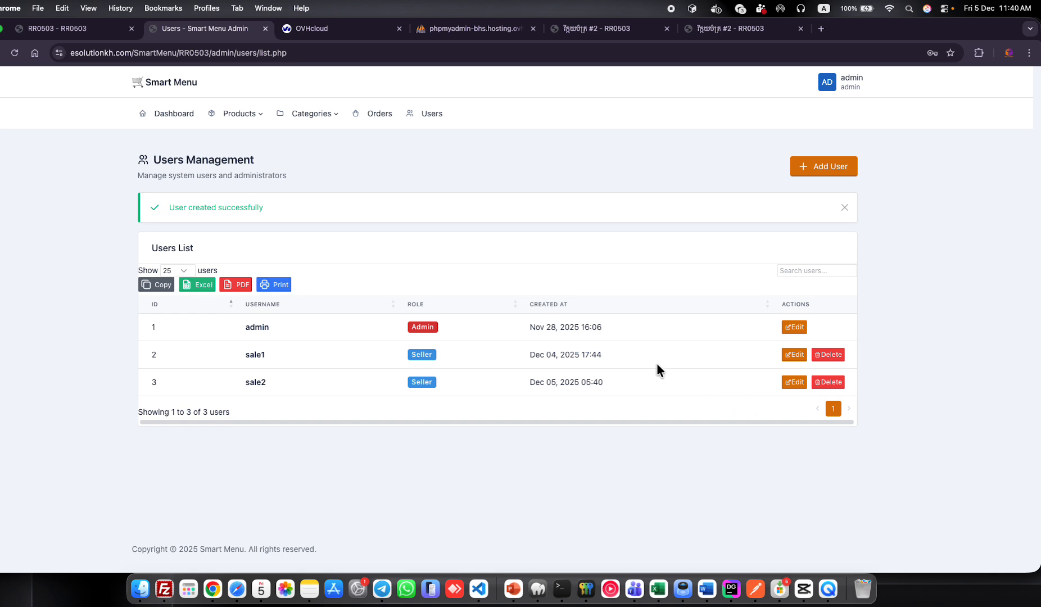
pyautogui.click(789, 356)
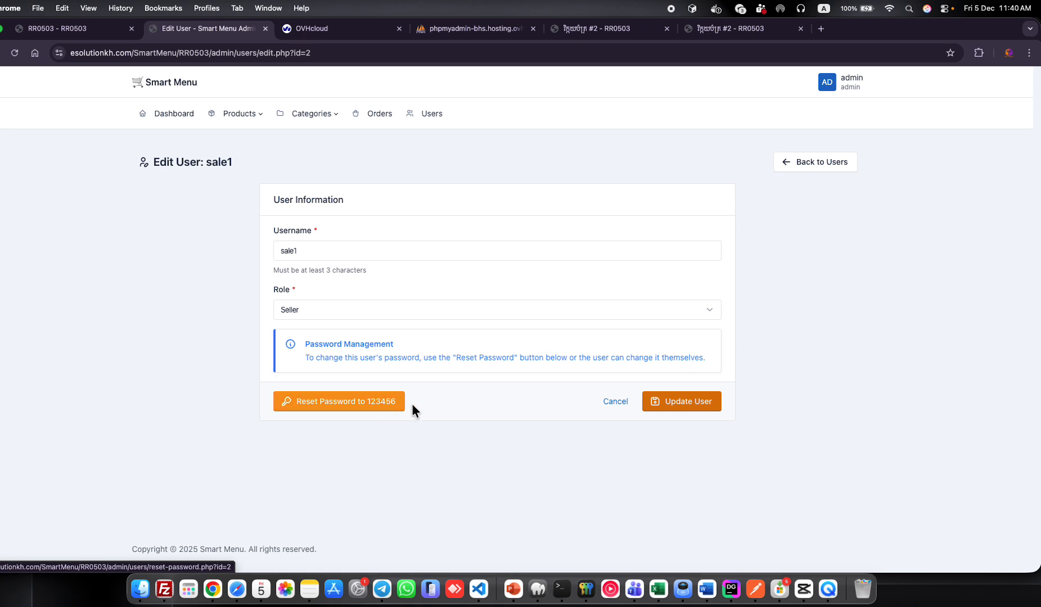
pyautogui.click(618, 401)
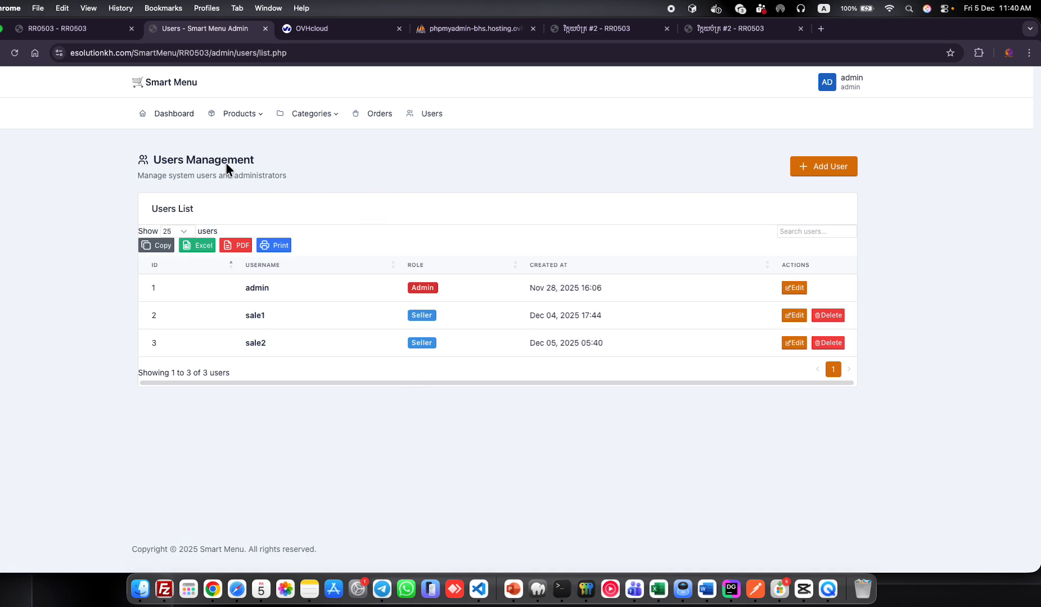
pyautogui.click(295, 114)
# Create category VLP01, copying the English name into the Khmer name field.
pyautogui.click(312, 138)
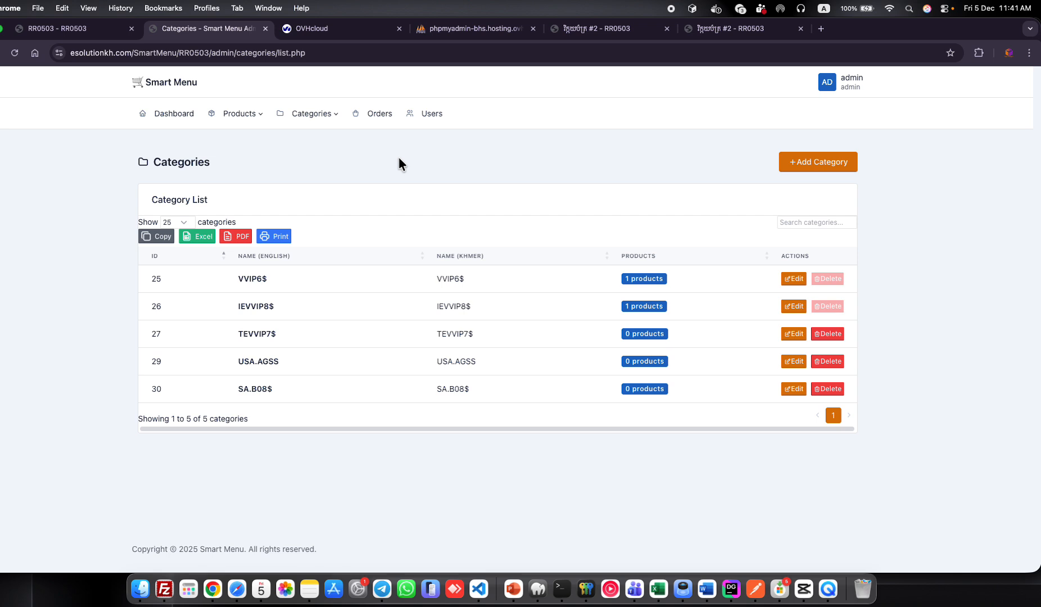
pyautogui.click(820, 161)
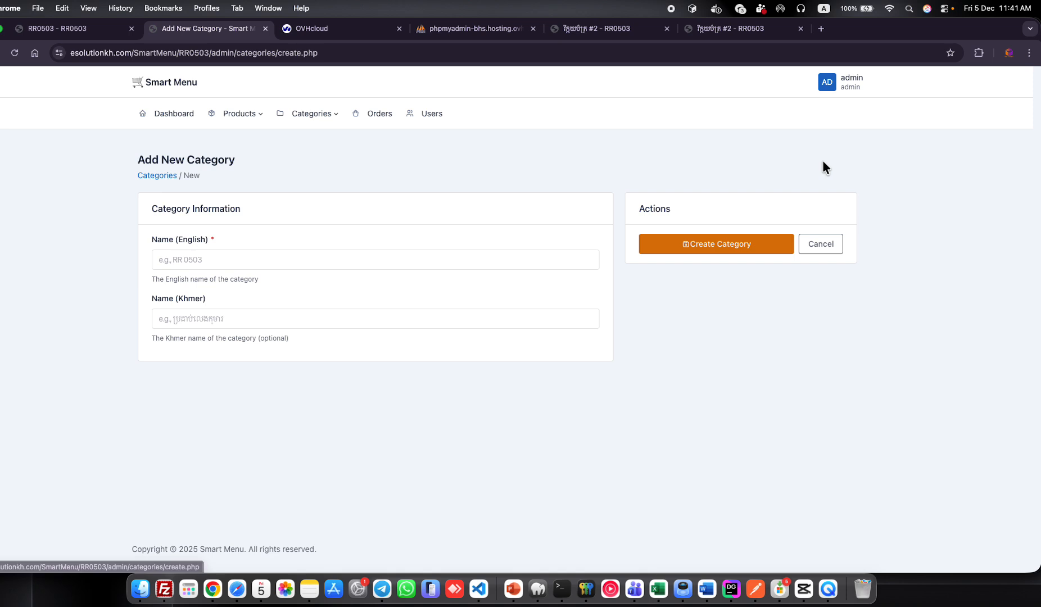
pyautogui.click(305, 259)
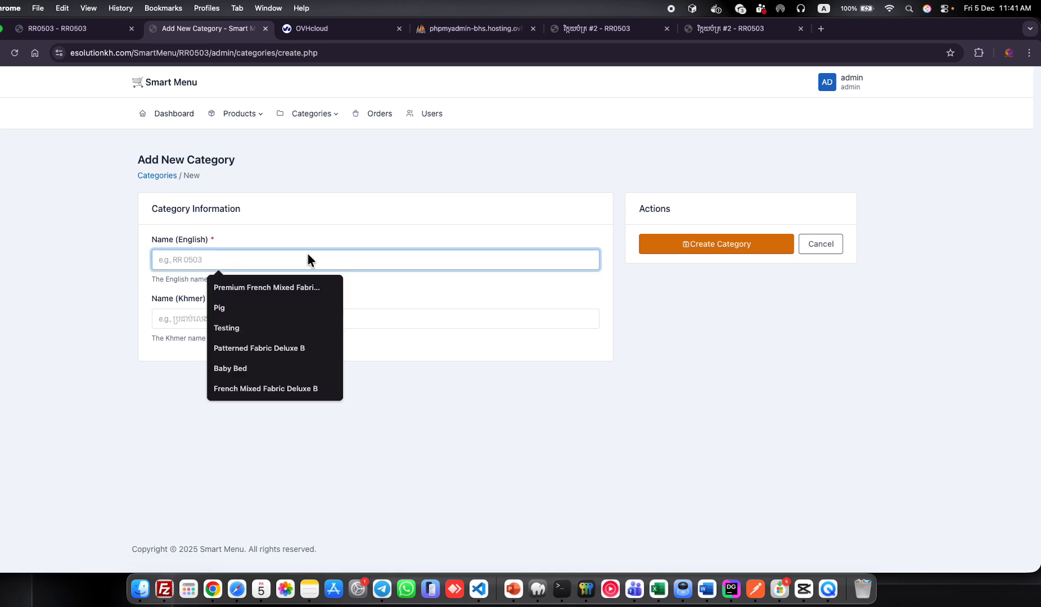
pyautogui.write('VL')
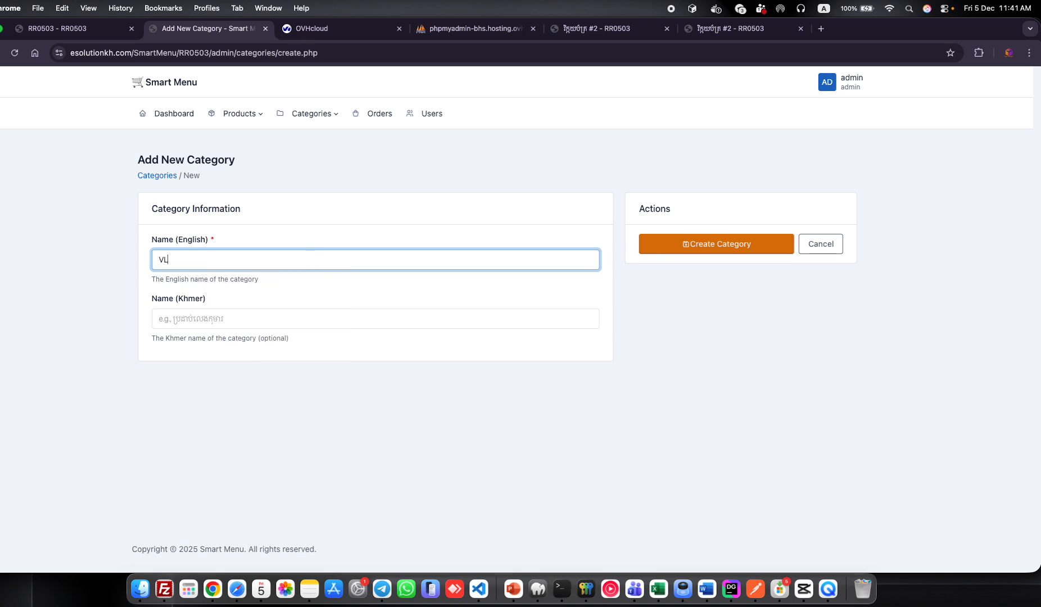
pyautogui.write('P01')
pyautogui.moveTo(287, 255); pyautogui.dragTo(121, 261)
pyautogui.press('super+c')
pyautogui.click(244, 324)
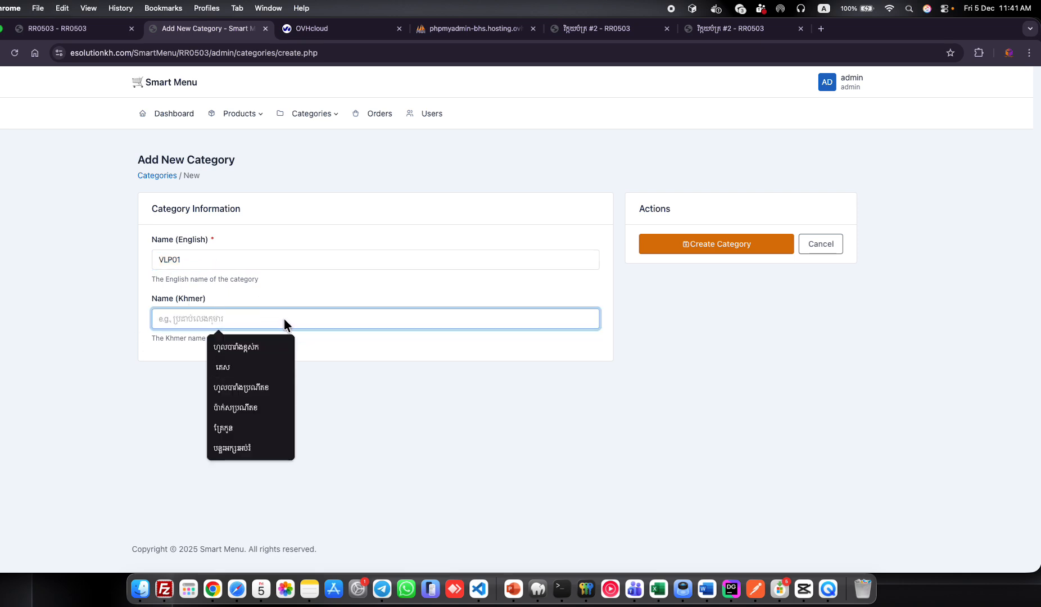
pyautogui.press('super+v')
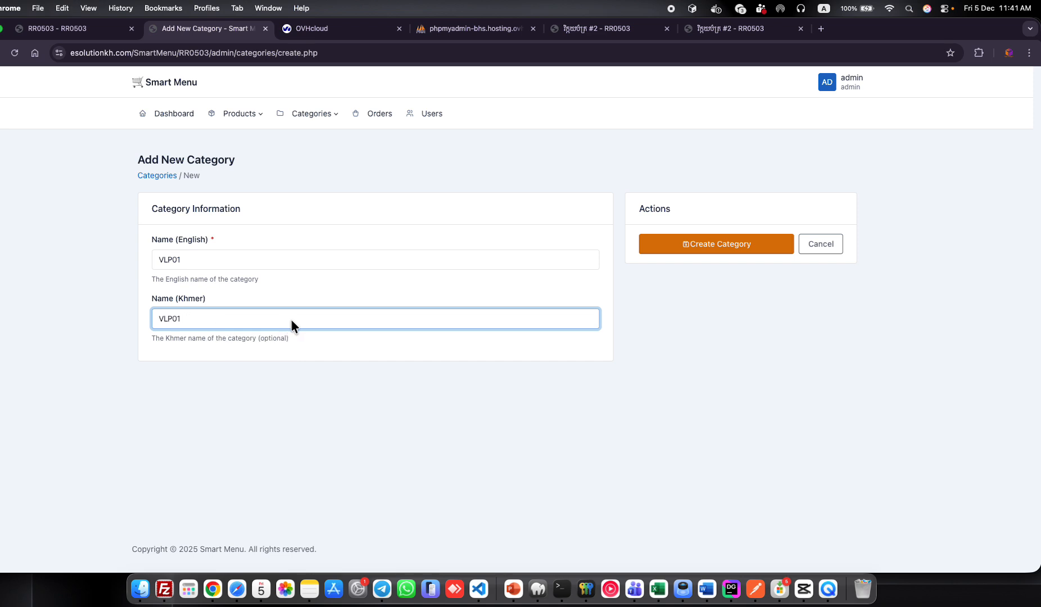
pyautogui.click(730, 241)
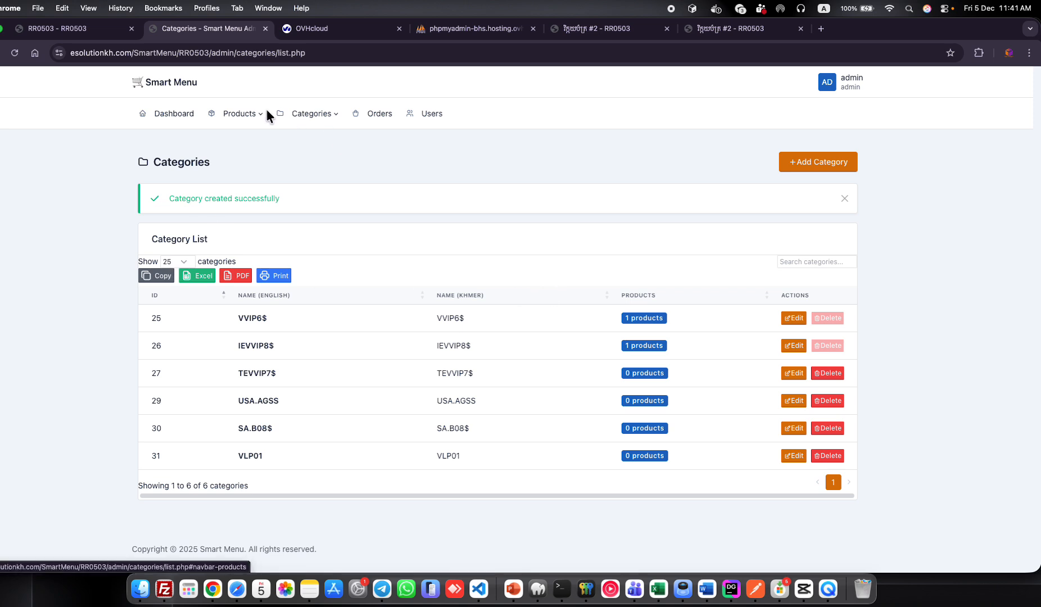
# Open the Add New Product form from the Products list.
pyautogui.moveTo(247, 110)
pyautogui.click(238, 134)
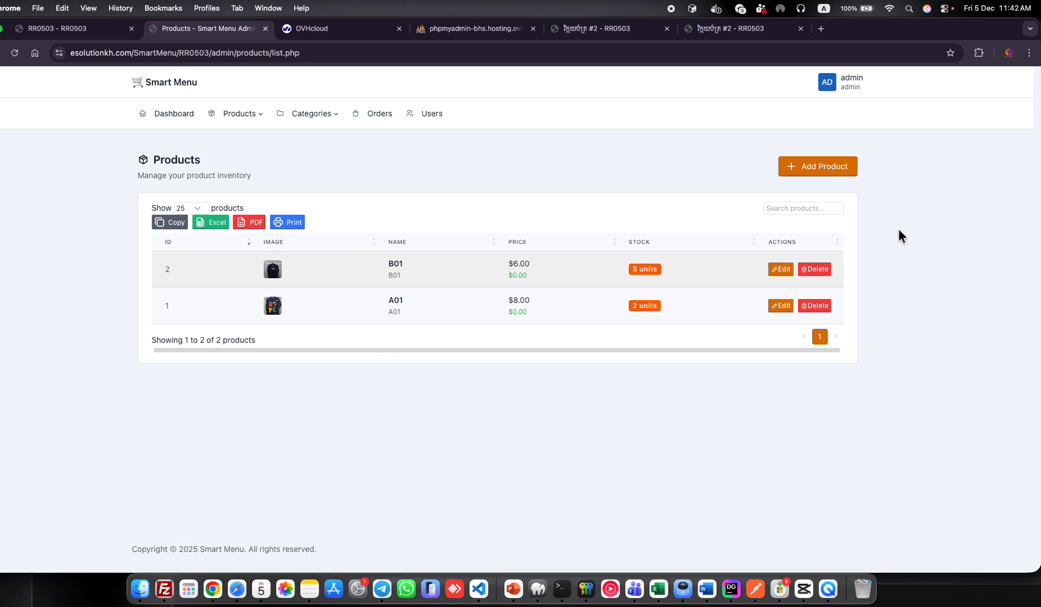
pyautogui.click(810, 170)
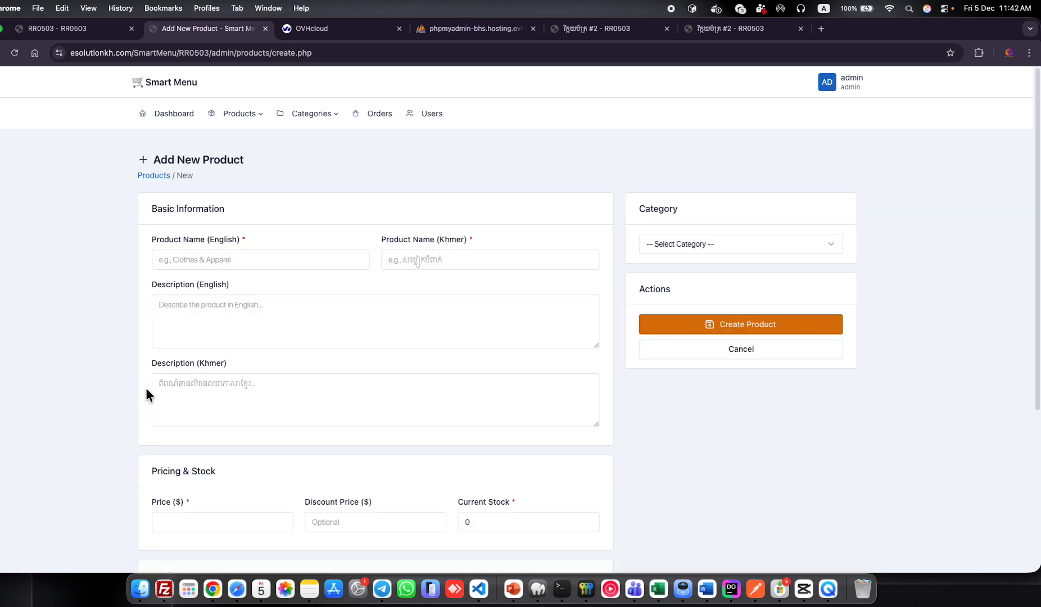
# Enter A02 as both English and Khmer names, plus the English description 'English Desicript'.
pyautogui.click(270, 260)
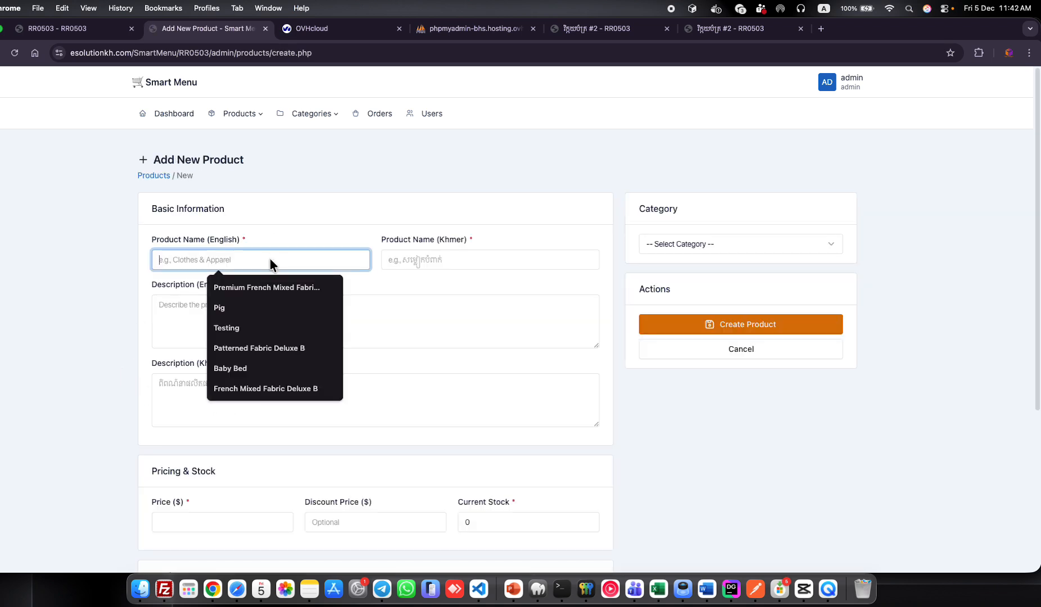
pyautogui.write('A')
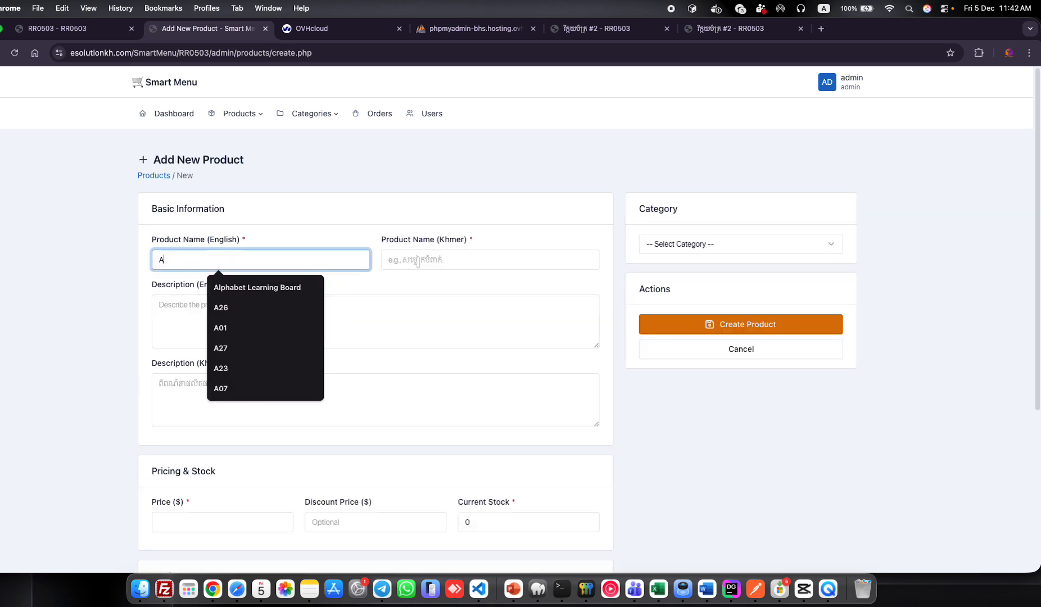
pyautogui.write('02')
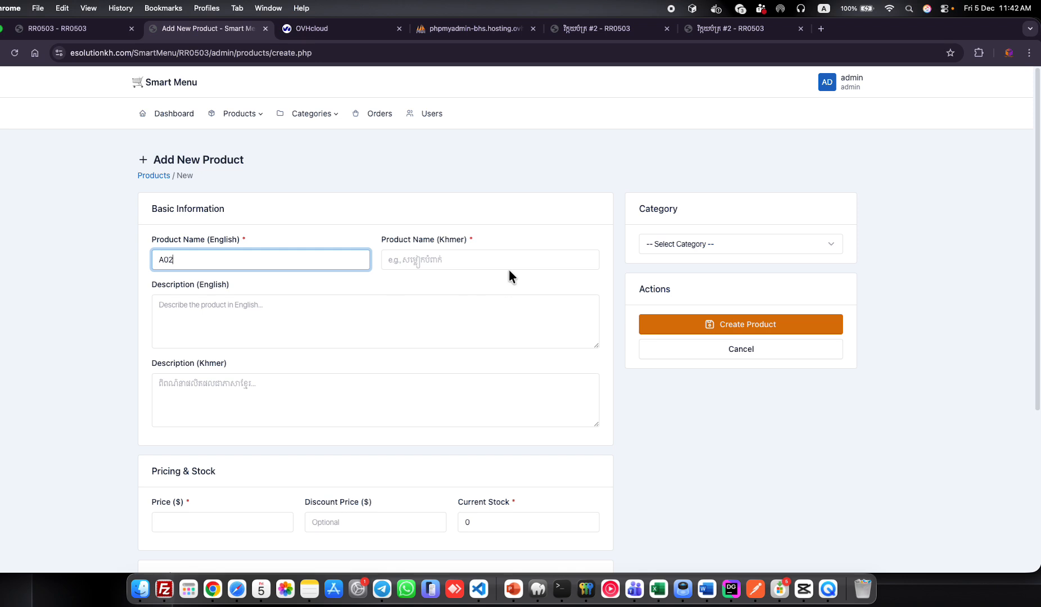
pyautogui.click(508, 250)
pyautogui.write('A')
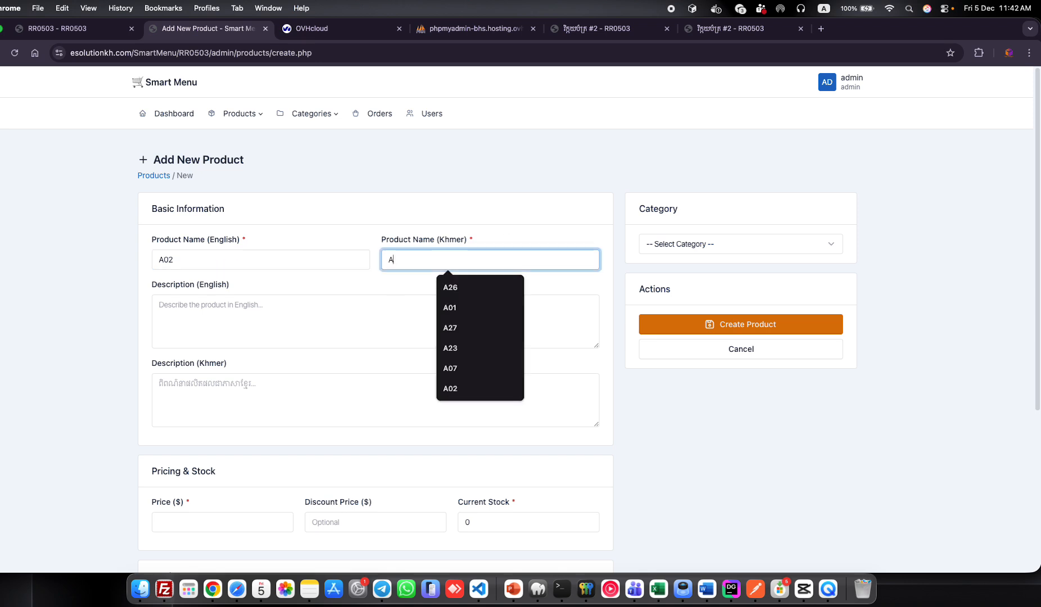
pyautogui.write('02')
pyautogui.click(191, 332)
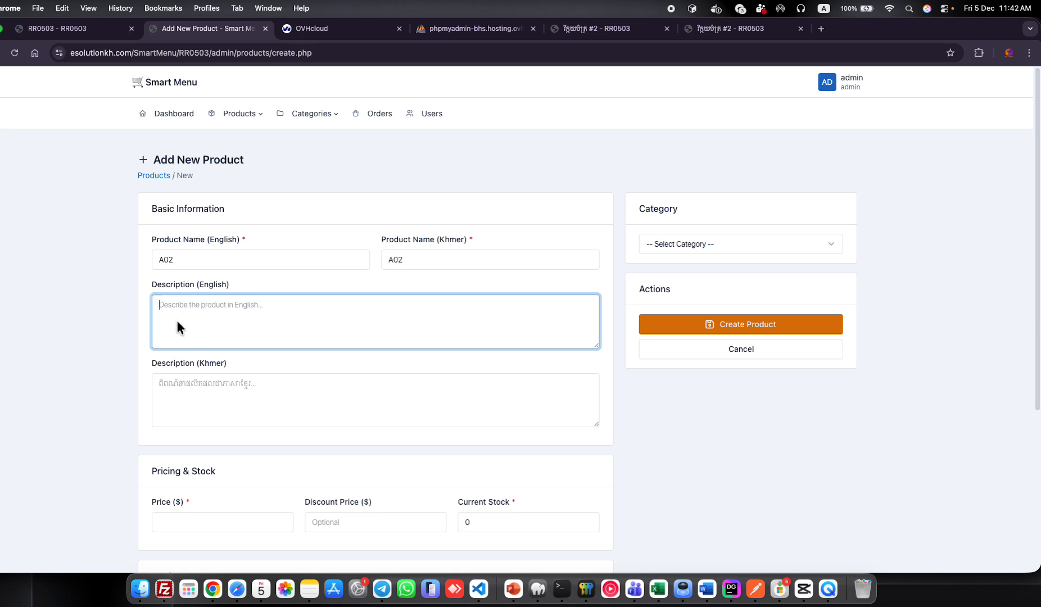
pyautogui.click(219, 406)
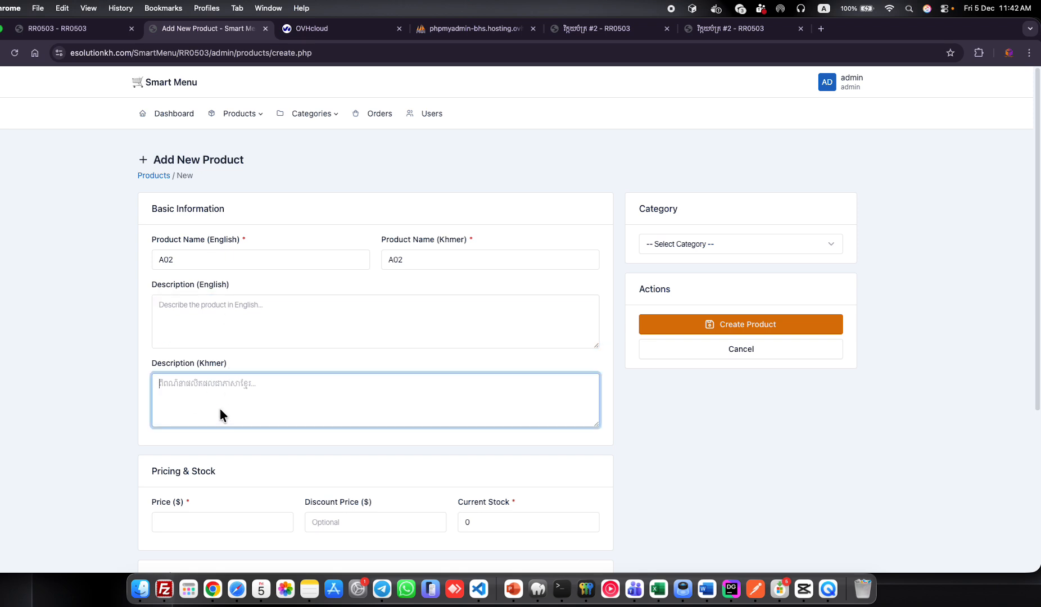
pyautogui.click(233, 333)
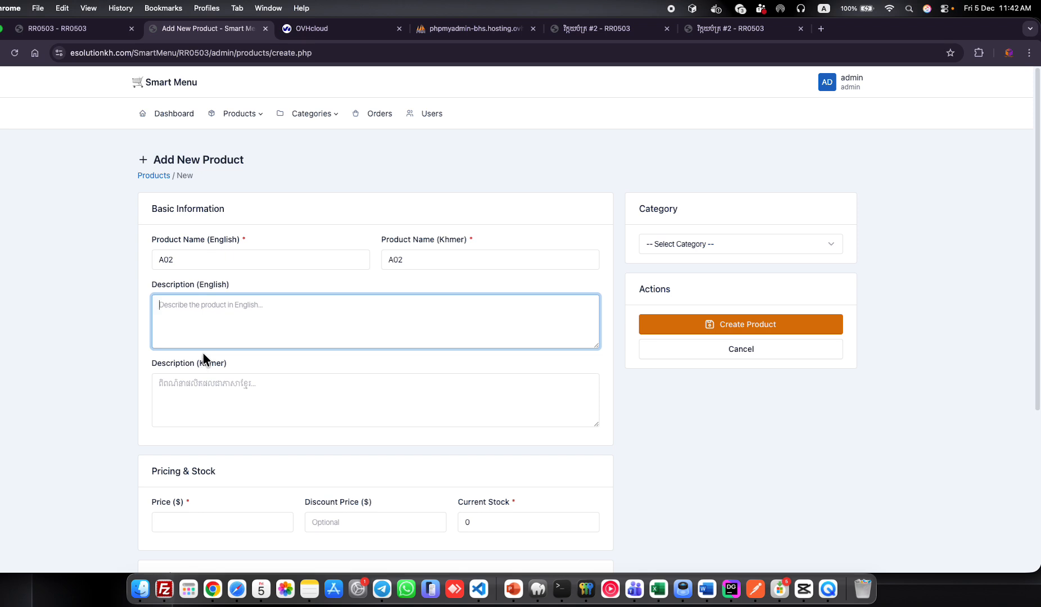
pyautogui.write('English Desicript')
# Set price 6, discount price 5.5 and current stock 3.
pyautogui.scroll(-5, 228, 377)
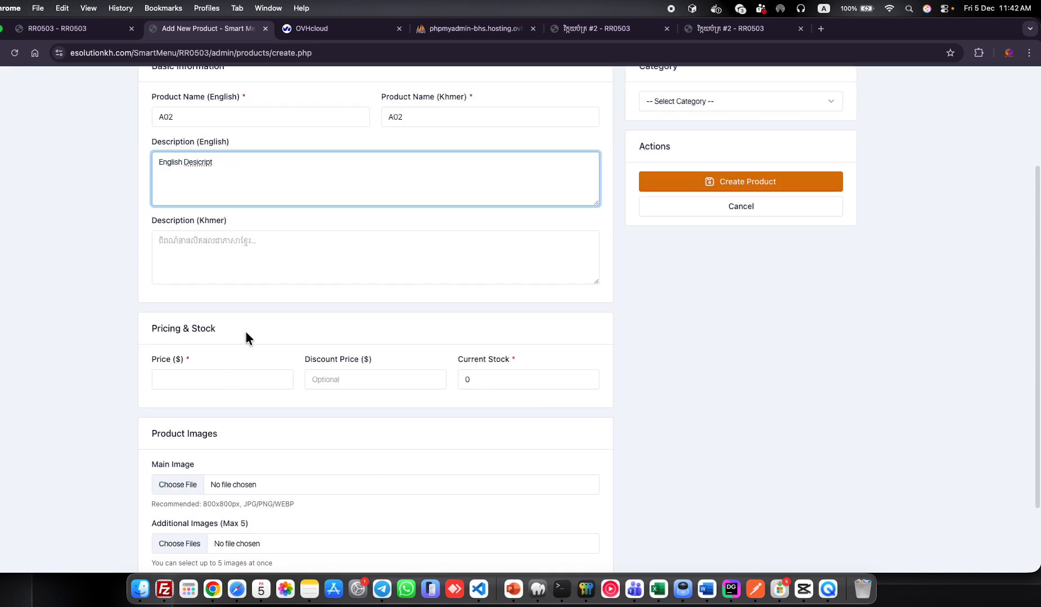
pyautogui.click(243, 381)
pyautogui.click(171, 390)
pyautogui.click(342, 382)
pyautogui.click(196, 386)
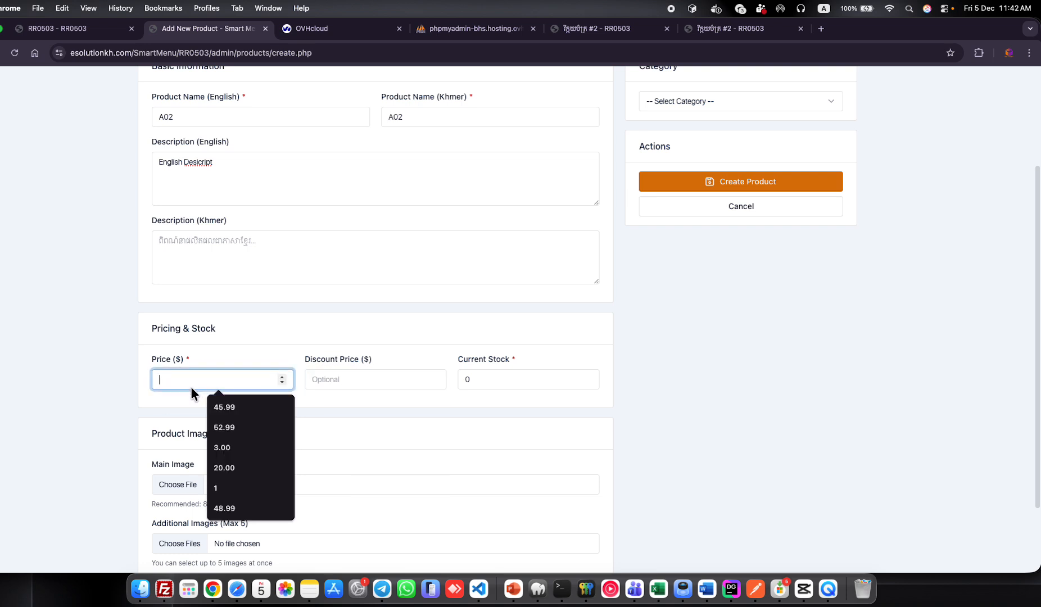
pyautogui.write('6')
pyautogui.click(331, 378)
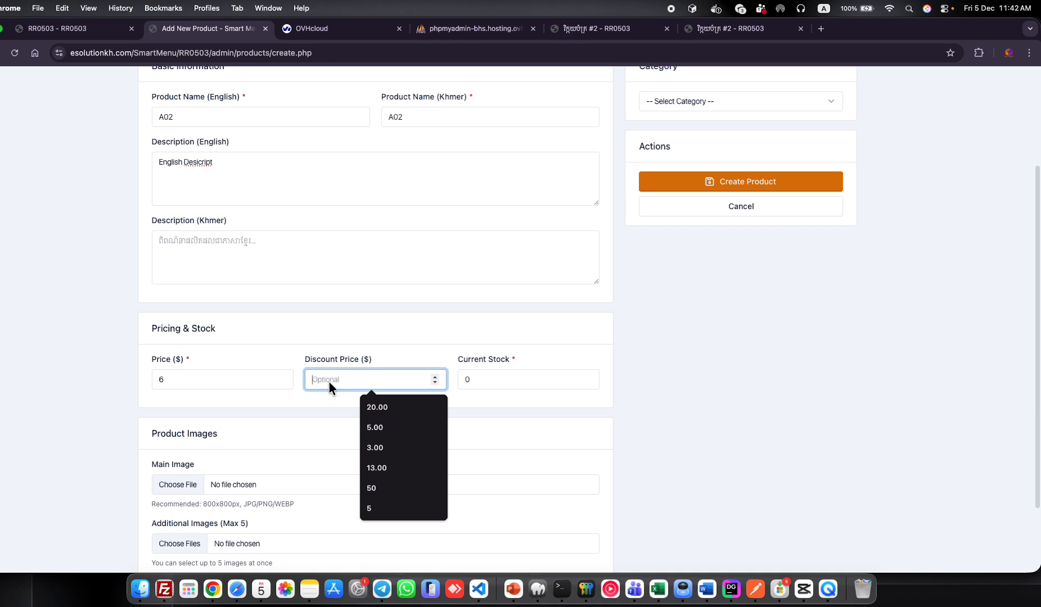
pyautogui.write('5.5')
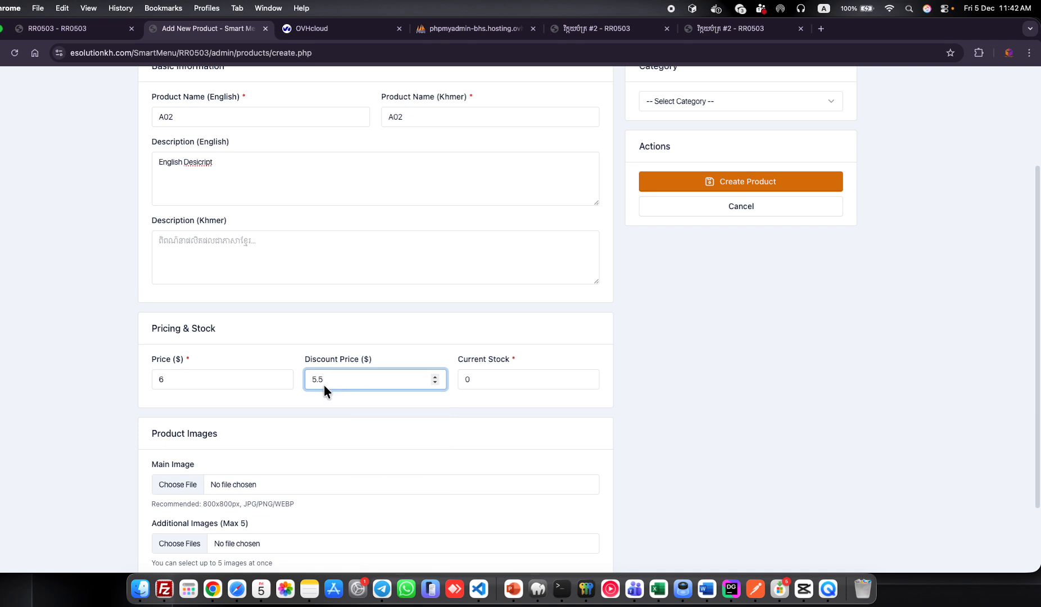
pyautogui.click(551, 411)
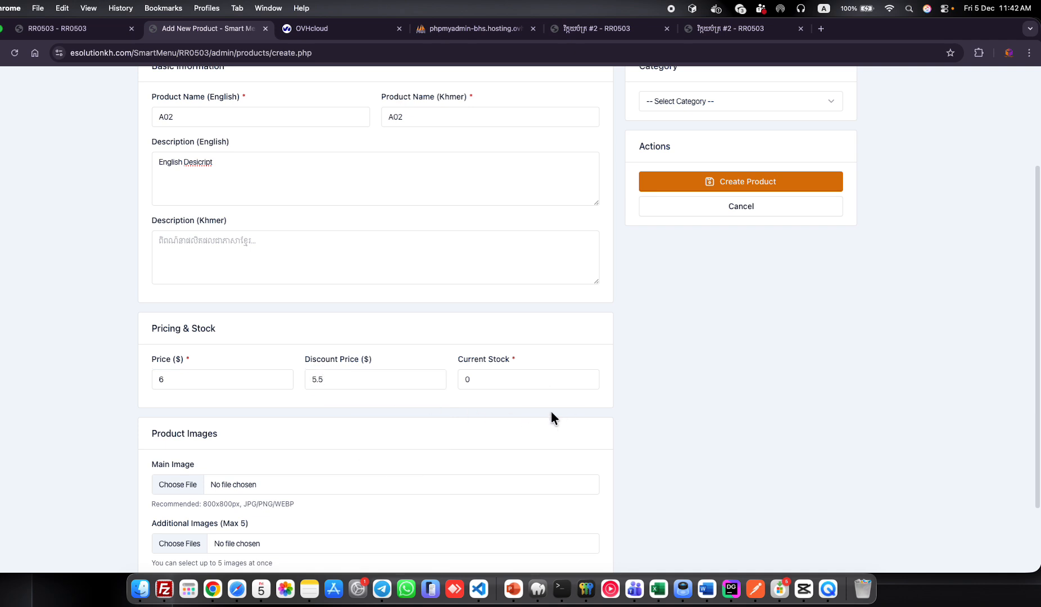
pyautogui.click(330, 381)
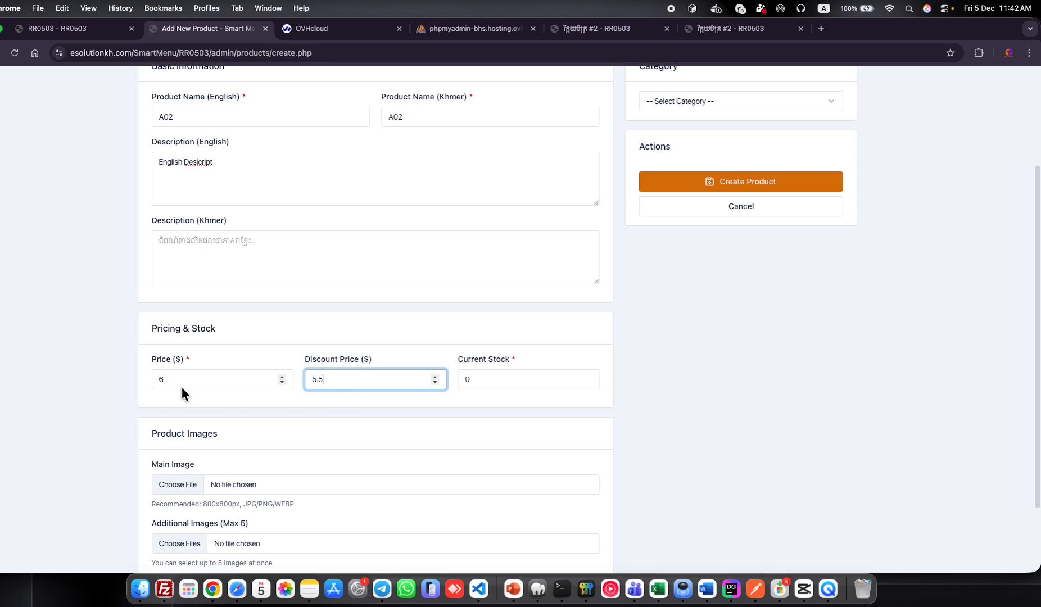
pyautogui.click(525, 383)
pyautogui.click(517, 381)
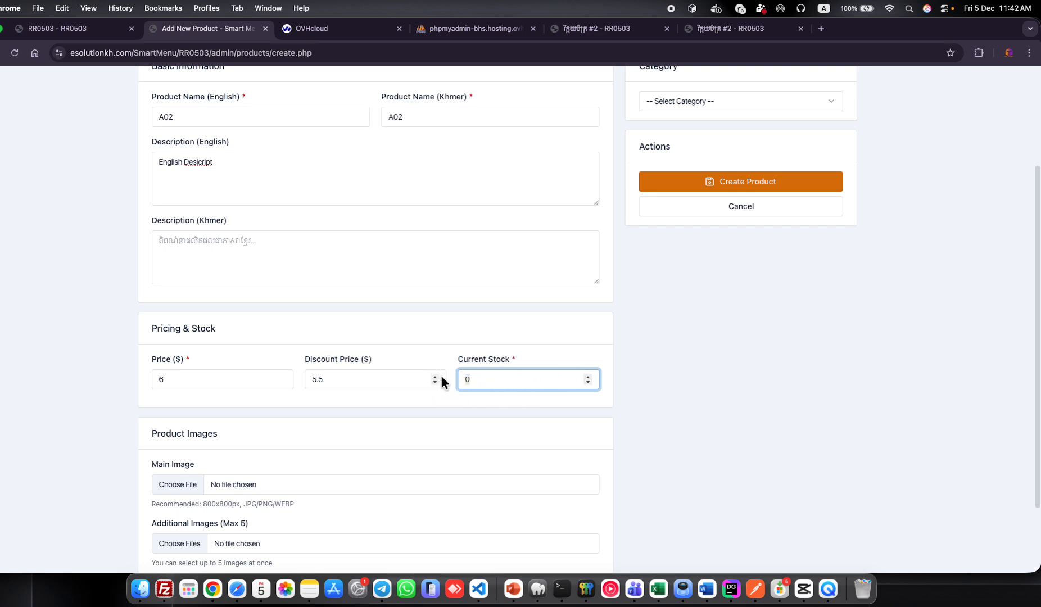
pyautogui.press('Up')
pyautogui.press('Up')
pyautogui.press('Up')
pyautogui.scroll(-3, 375, 401)
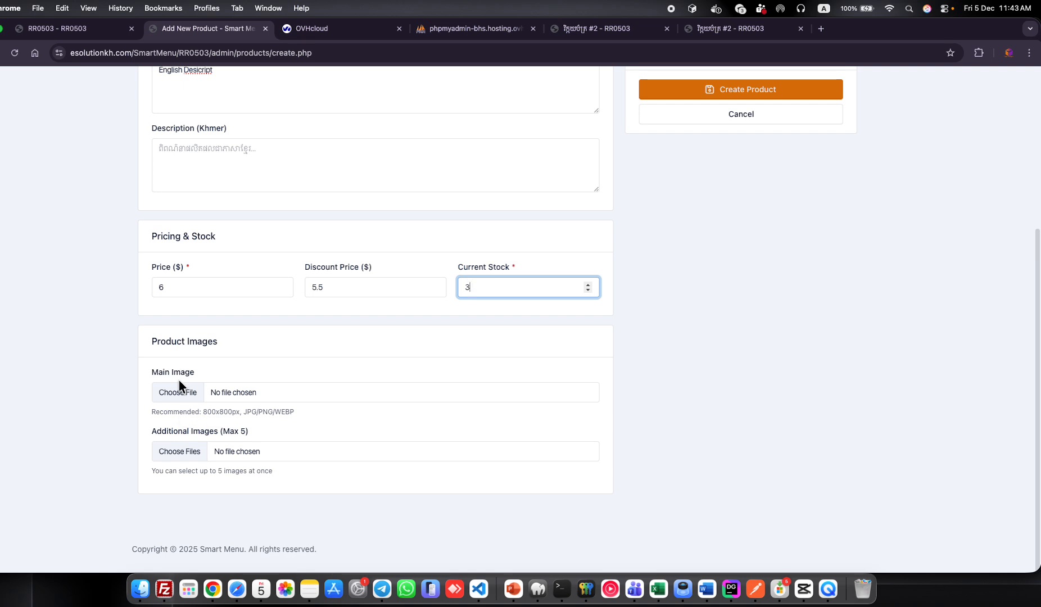
# Attach 2025-12-03 02.26.55.jpg as main image and five Downloads photos as additional images.
pyautogui.click(179, 395)
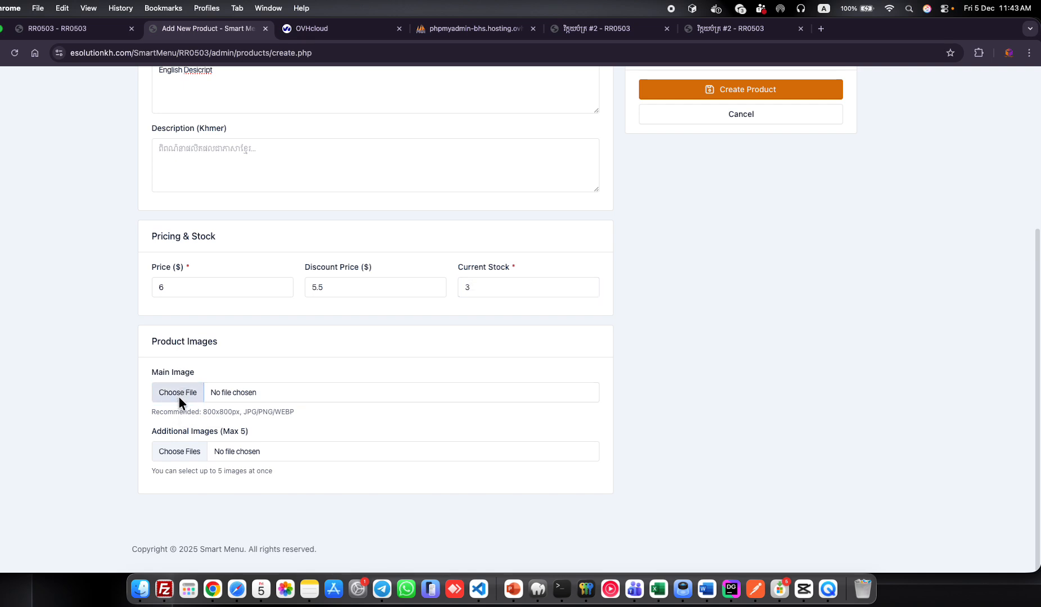
pyautogui.doubleClick(237, 353)
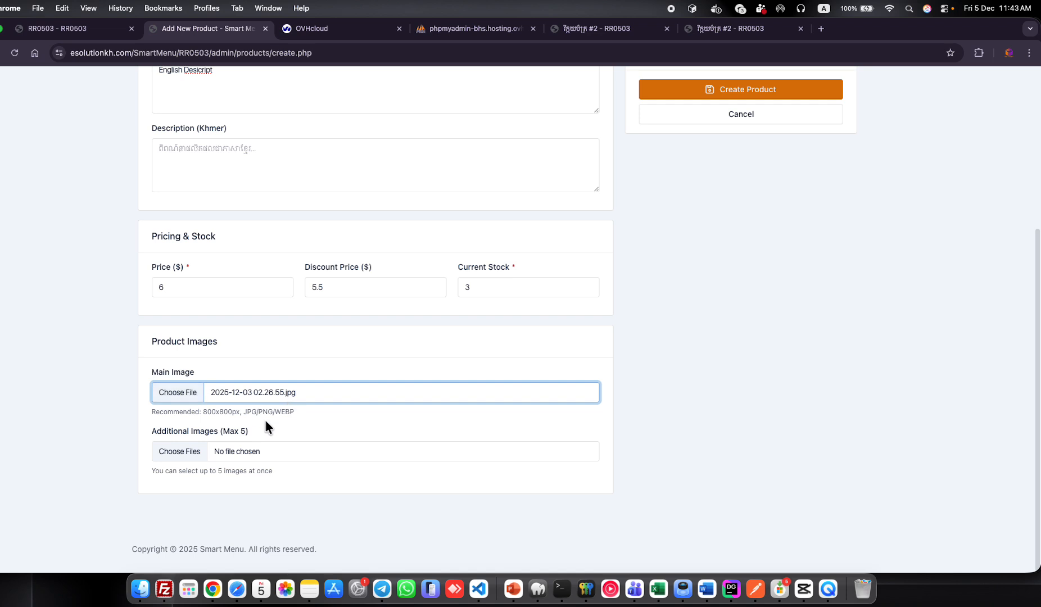
pyautogui.click(179, 452)
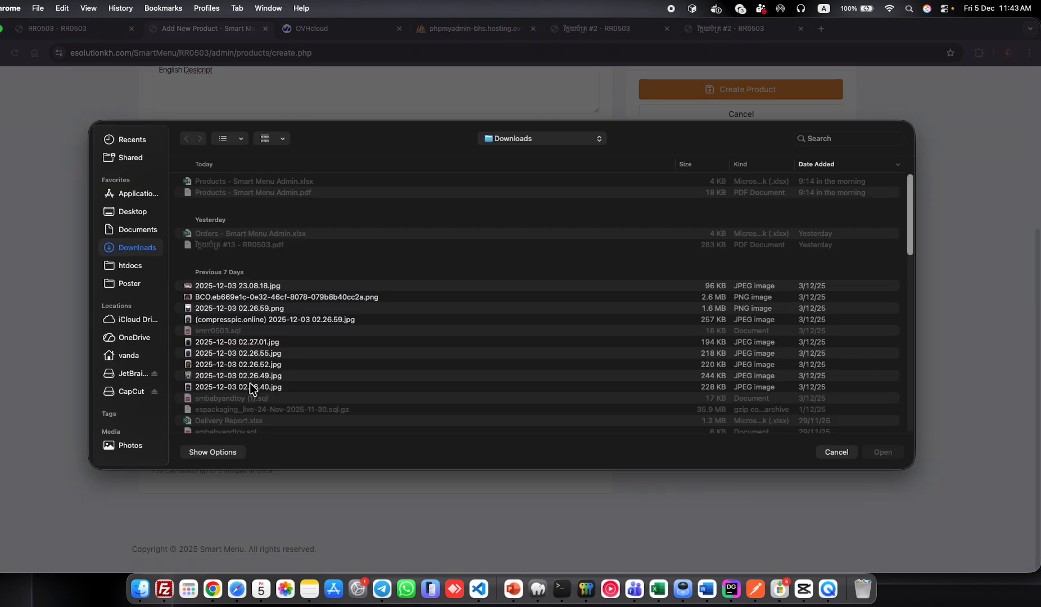
pyautogui.click(260, 353)
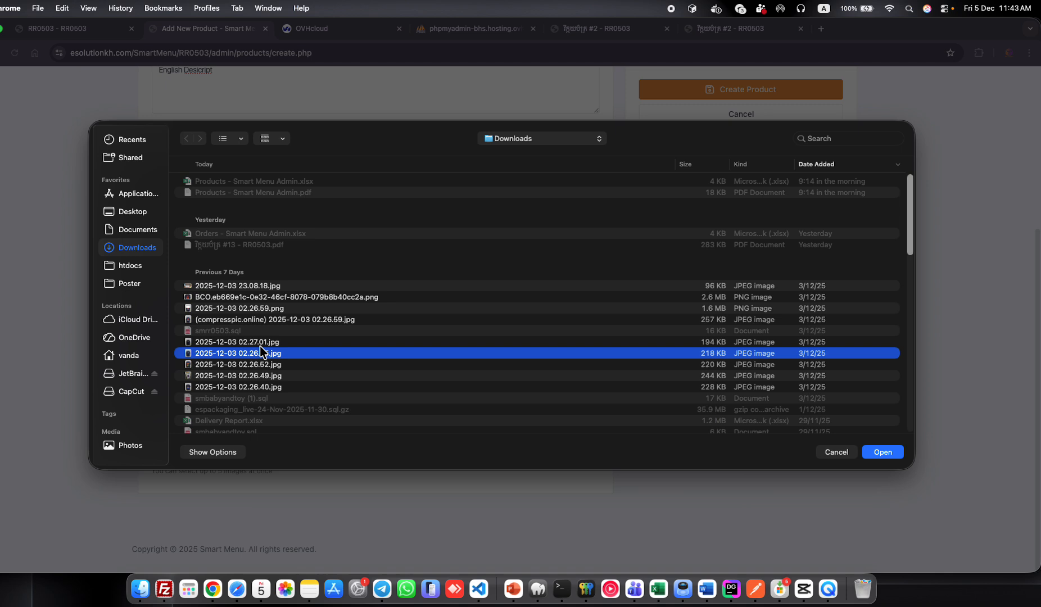
pyautogui.click(268, 343)
pyautogui.keyDown('shift'); pyautogui.click(267, 387); pyautogui.keyUp('shift')
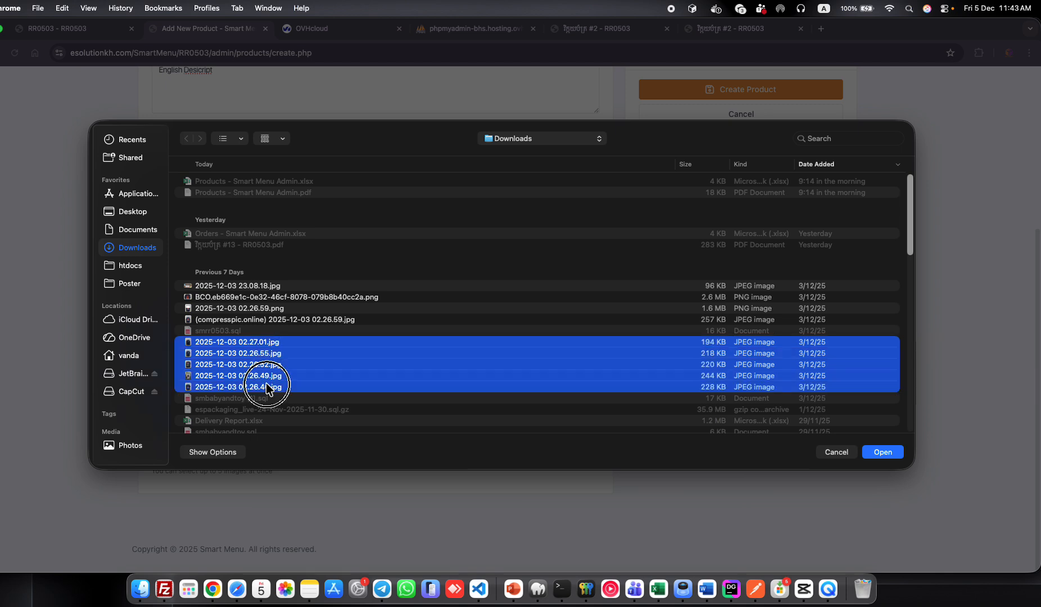
pyautogui.click(883, 453)
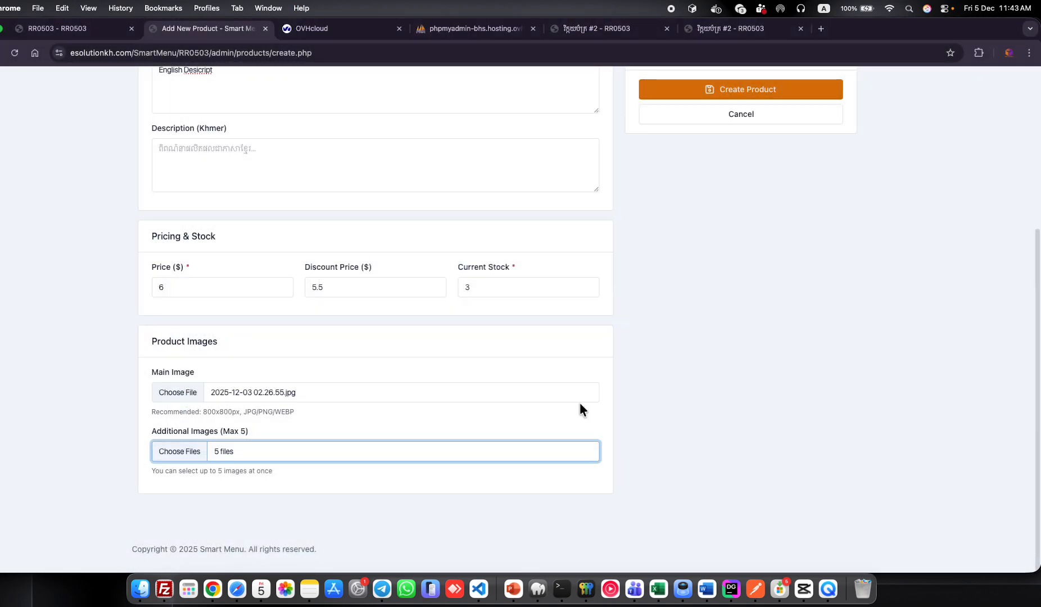
pyautogui.scroll(5, 580, 409)
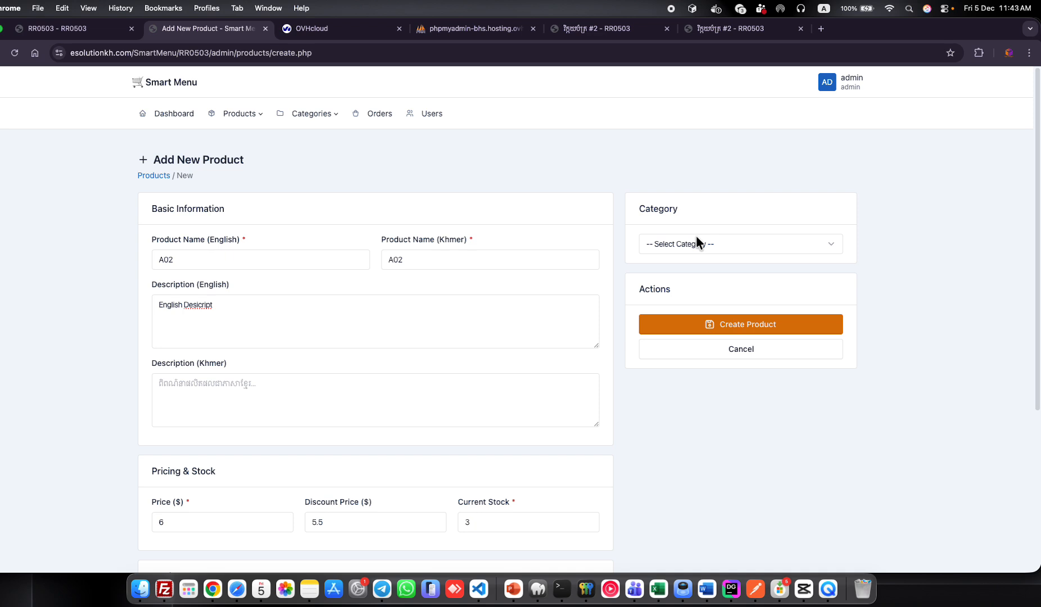
# Assign A02 to category IEVVIP8$ and create the product.
pyautogui.click(742, 244)
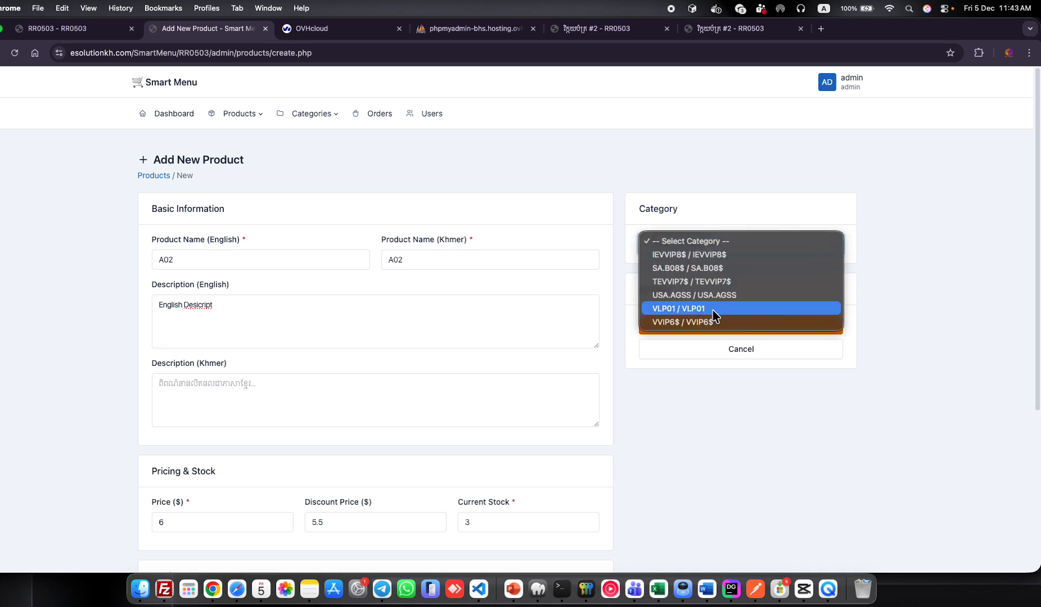
pyautogui.click(716, 255)
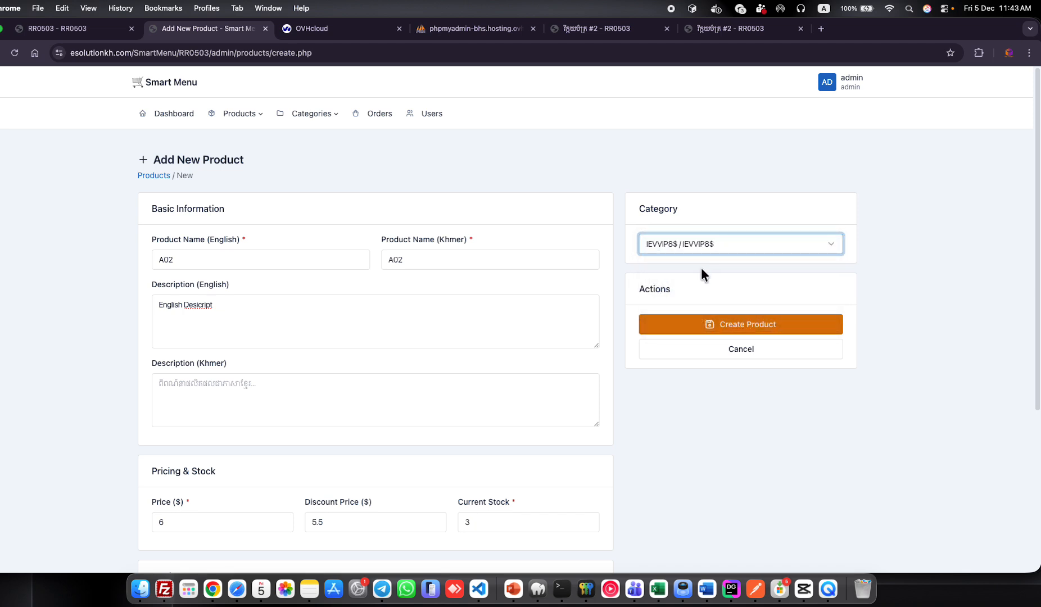
pyautogui.click(704, 324)
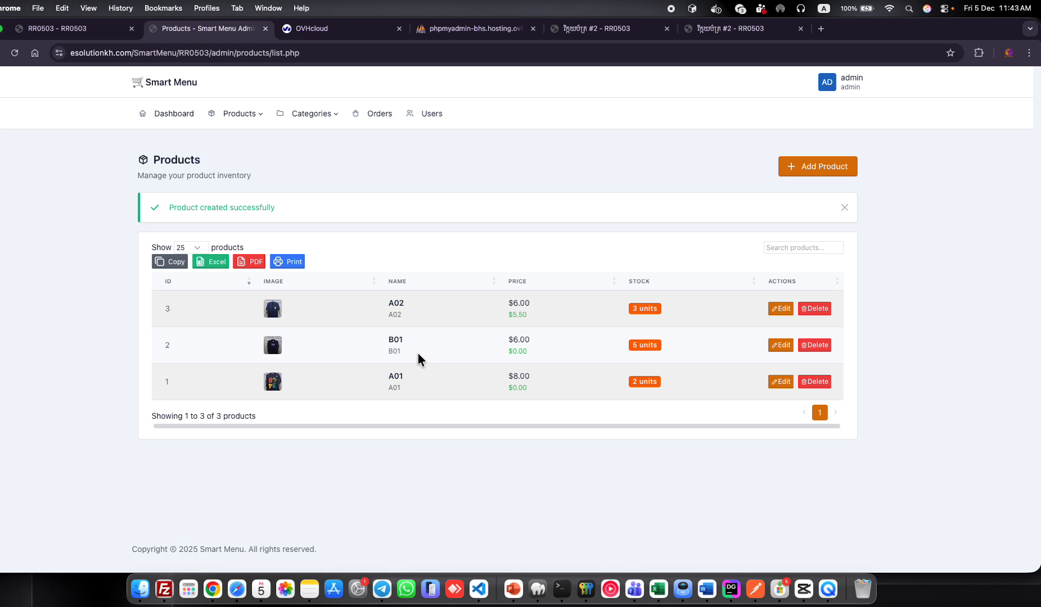
pyautogui.hotkey('ctrl', 'Right')
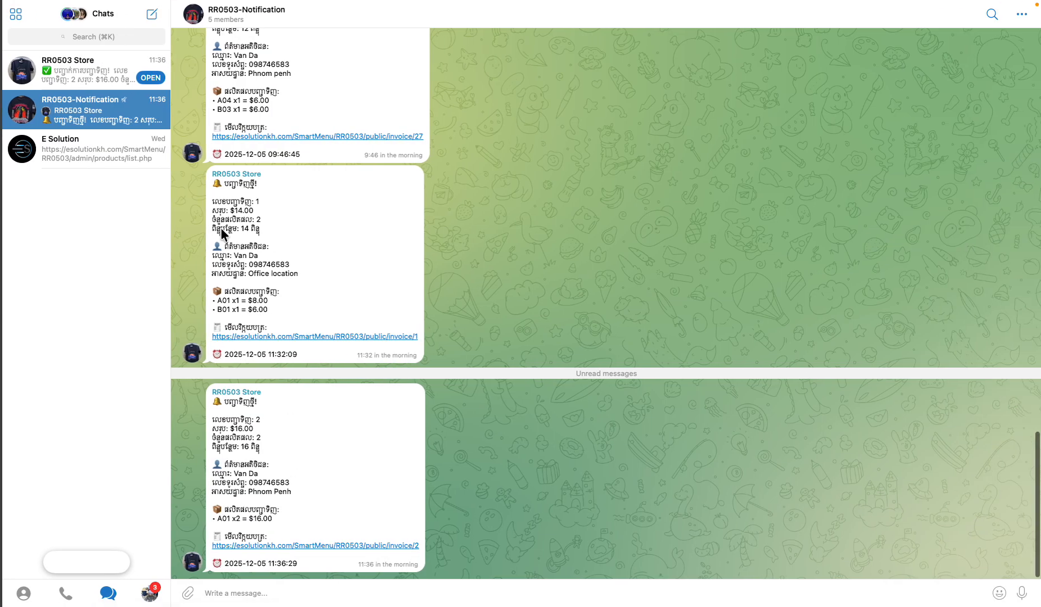
pyautogui.click(63, 69)
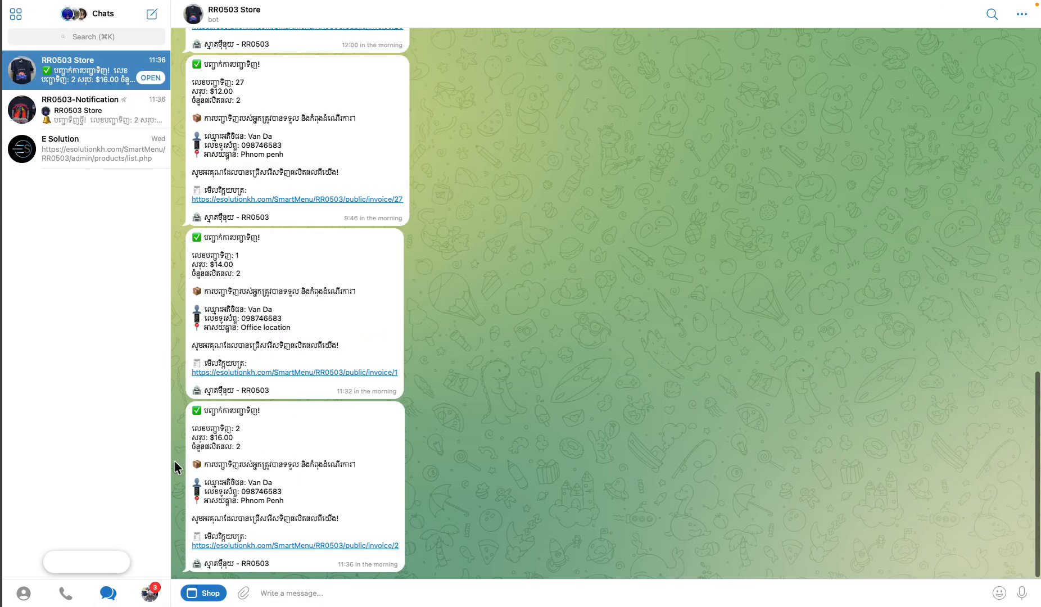
pyautogui.click(211, 595)
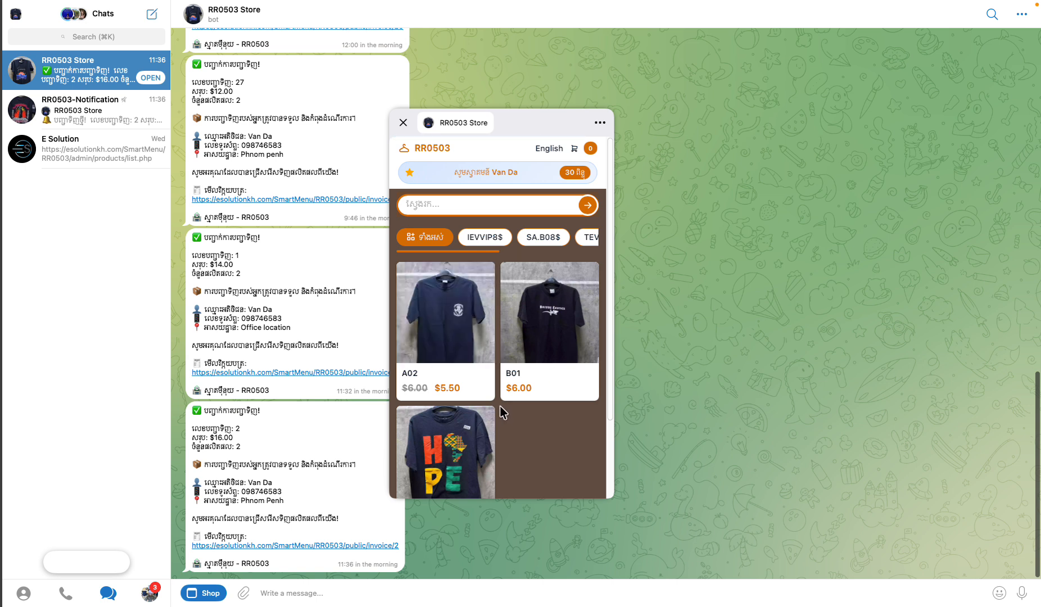
pyautogui.scroll(-1, 499, 405)
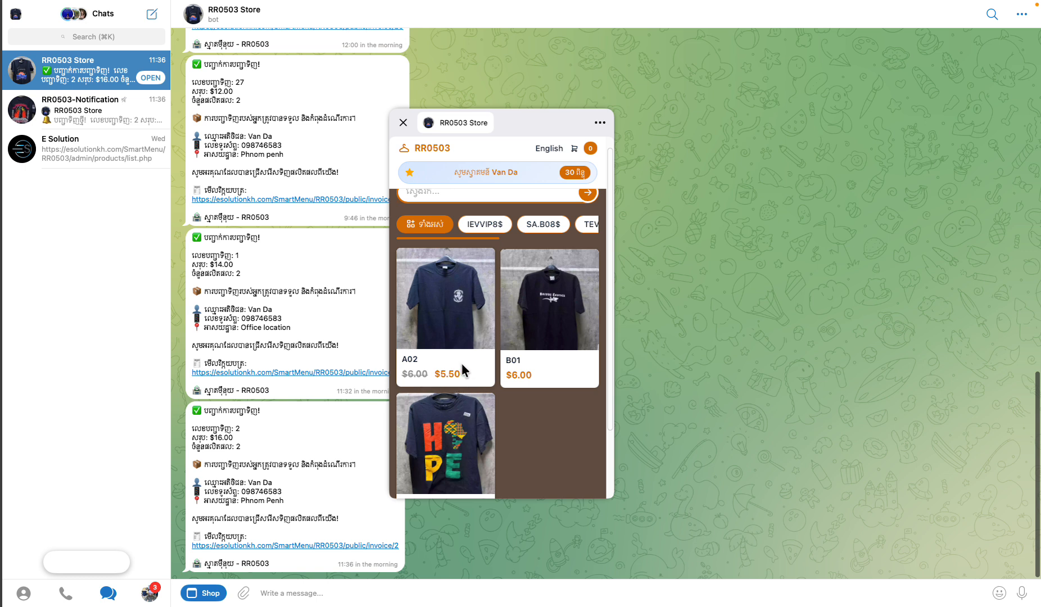
pyautogui.hotkey('ctrl', 'Left')
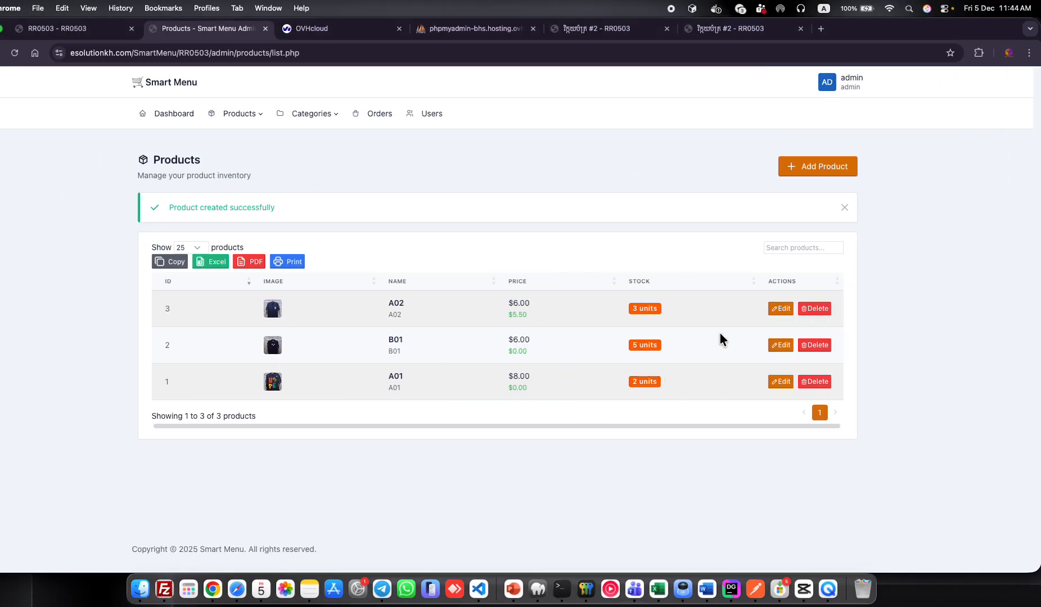
# Review A02's details and five images in its edit form, then update it.
pyautogui.click(777, 309)
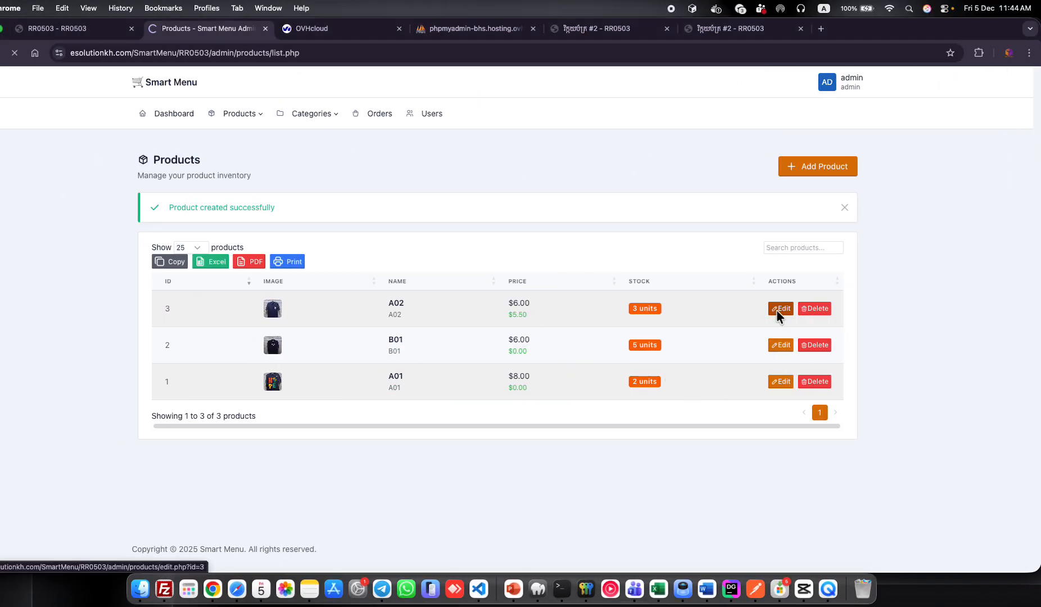
pyautogui.scroll(-10, 416, 376)
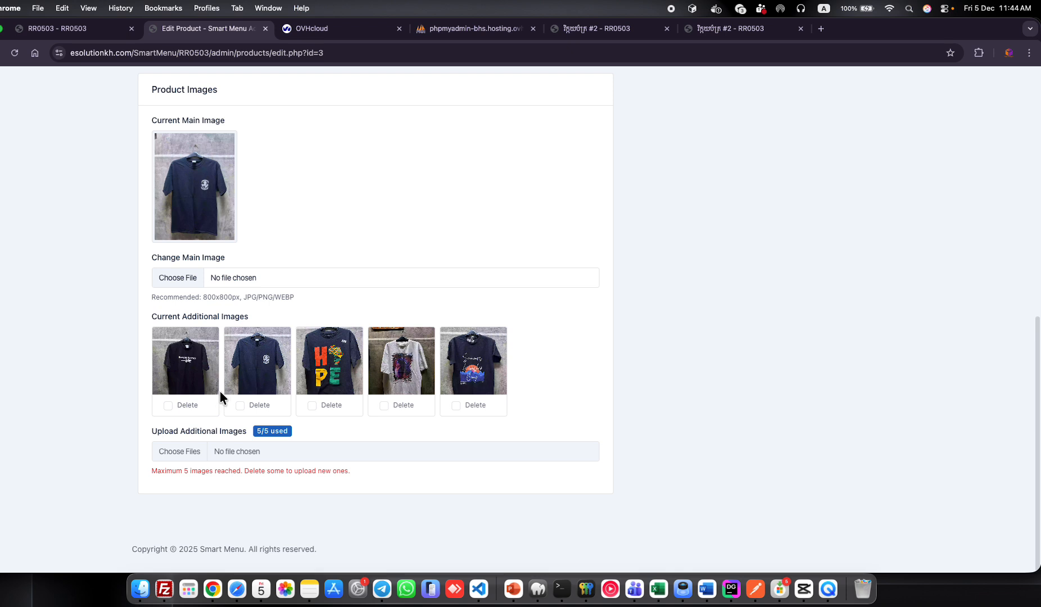
pyautogui.scroll(8, 400, 290)
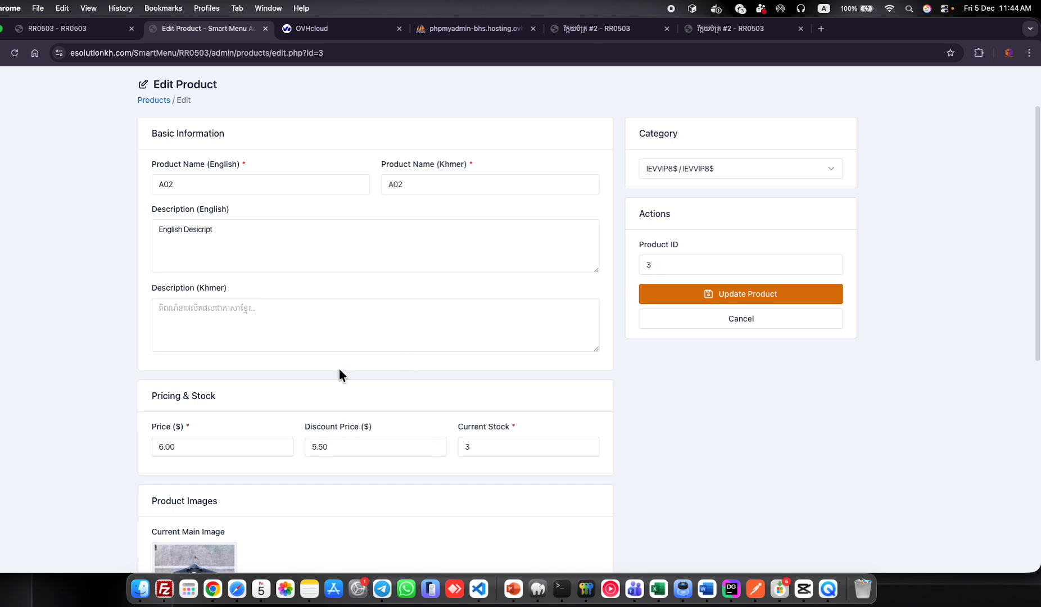
pyautogui.click(797, 290)
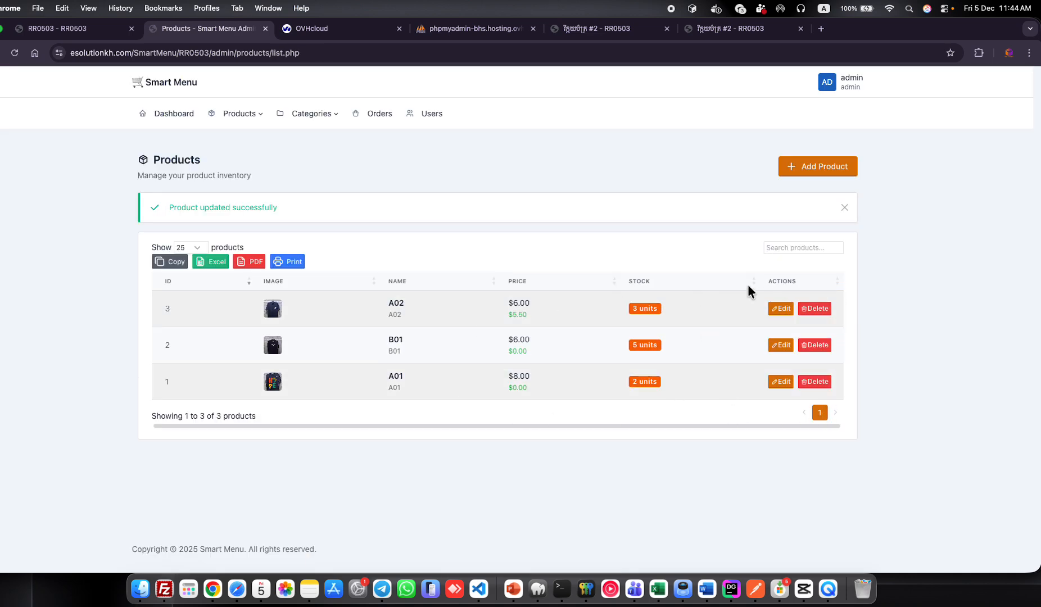
# Delete product A01 and confirm the deletion.
pyautogui.click(818, 383)
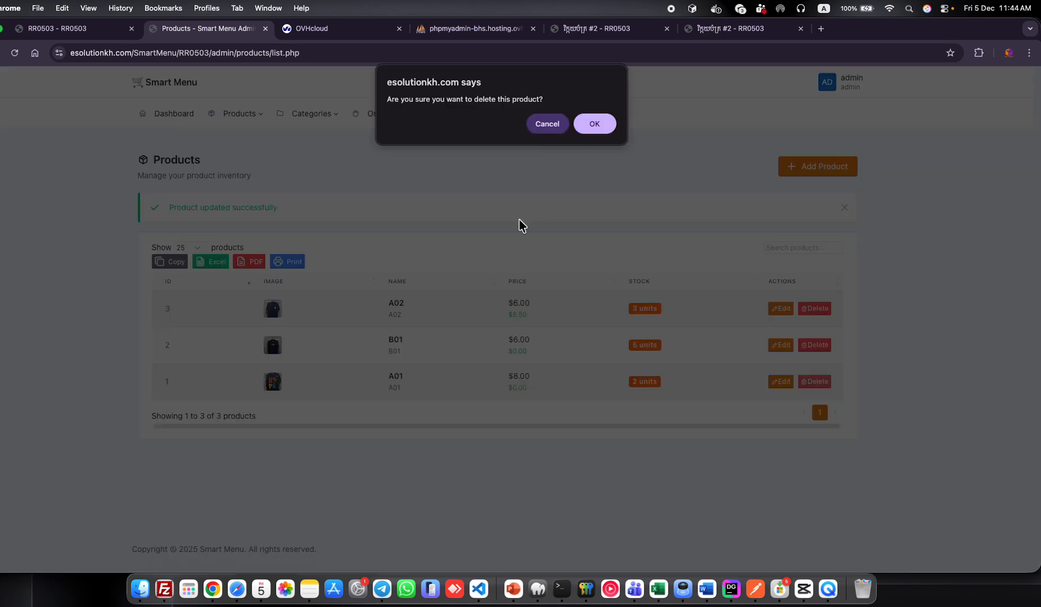
pyautogui.click(597, 128)
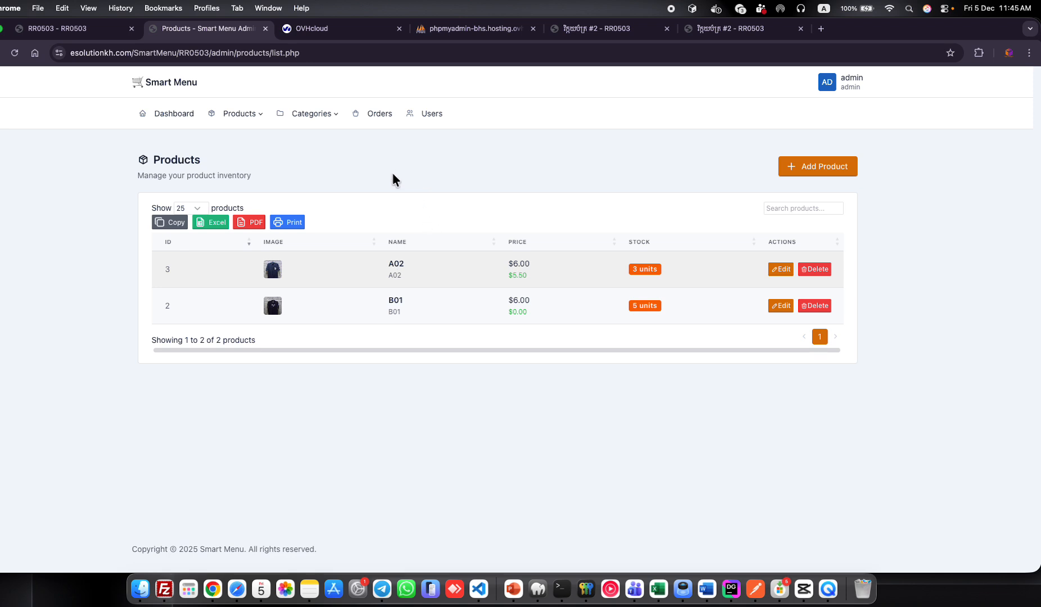
# Go to Orders and open the details page of pending order #2.
pyautogui.click(376, 115)
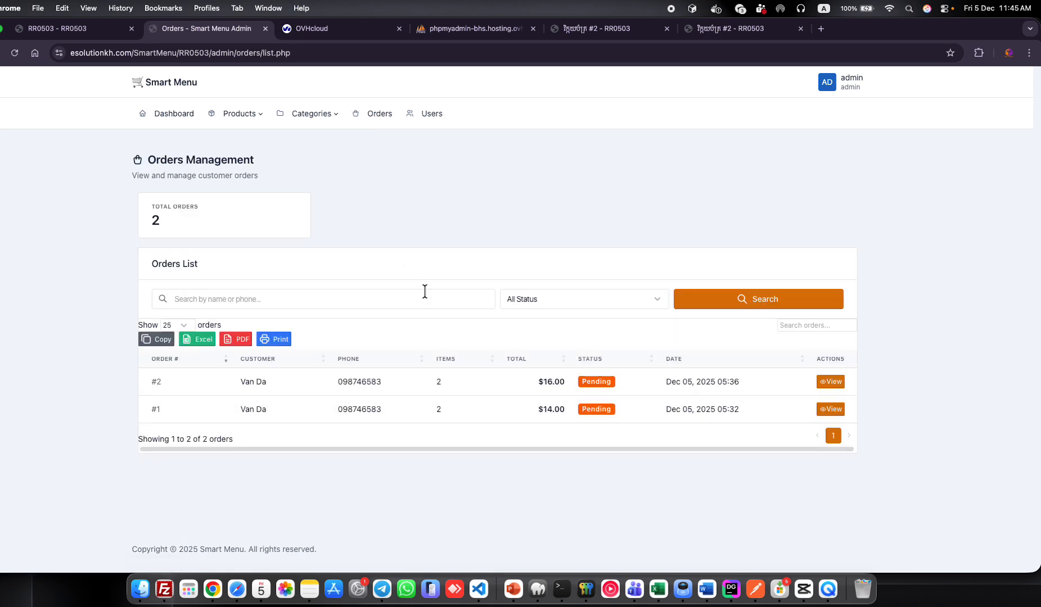
pyautogui.click(778, 183)
pyautogui.click(830, 382)
pyautogui.scroll(-5, 356, 346)
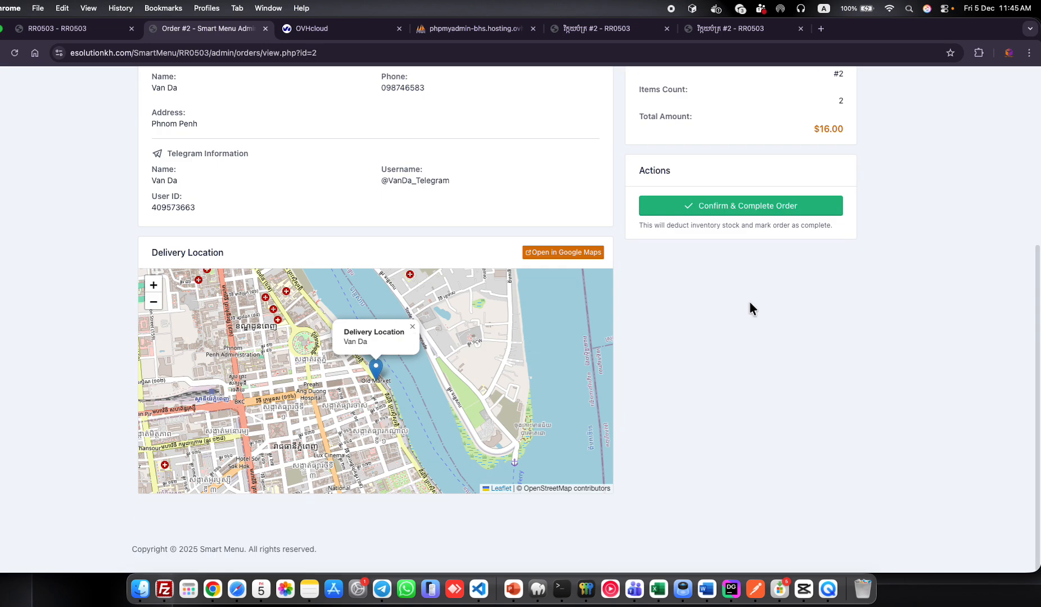
pyautogui.scroll(4, 725, 315)
# Select the customer's Telegram username and user ID, then review the rest of the order.
pyautogui.moveTo(383, 388); pyautogui.dragTo(455, 388)
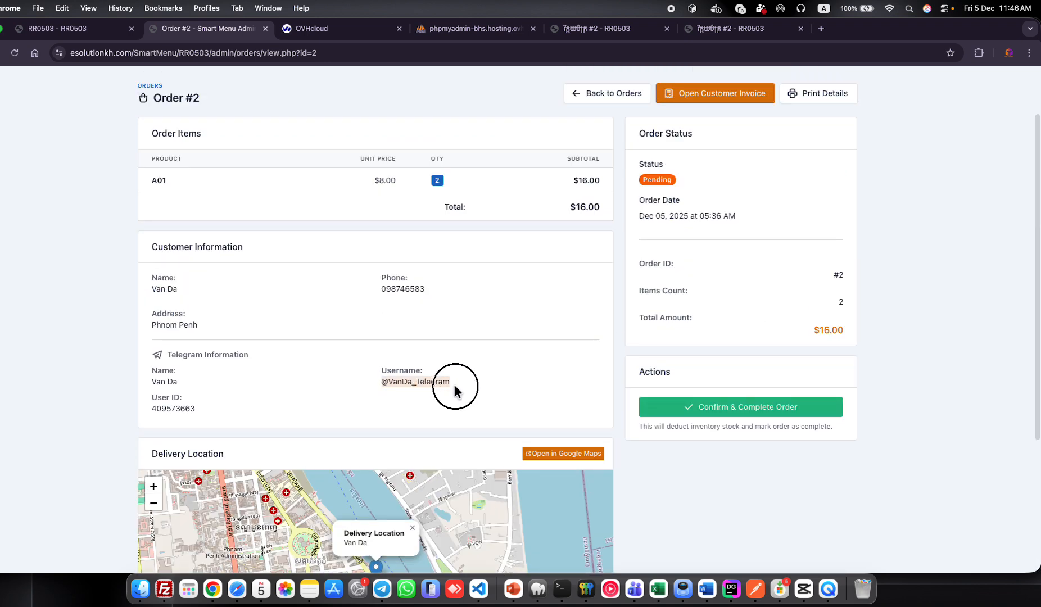
pyautogui.moveTo(196, 409); pyautogui.dragTo(161, 411)
pyautogui.click(167, 389)
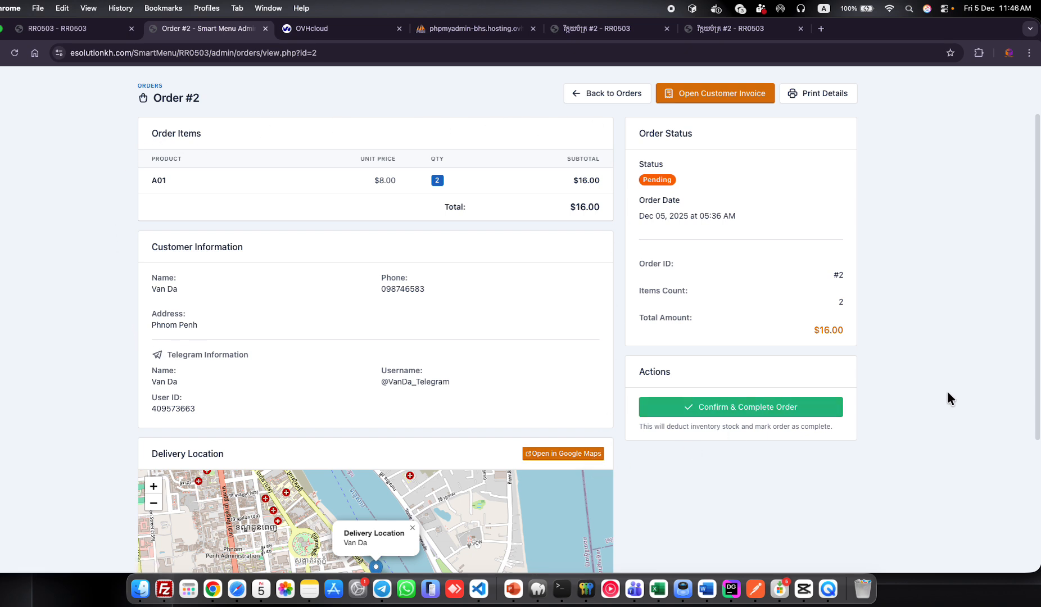
pyautogui.scroll(-3, 807, 222)
pyautogui.scroll(4, 807, 223)
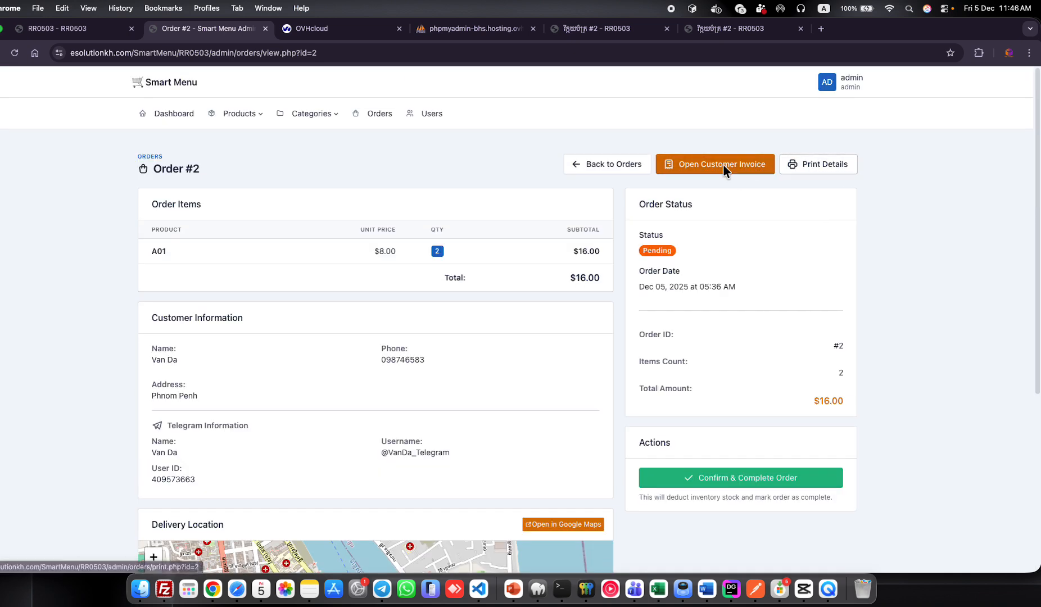
pyautogui.click(801, 167)
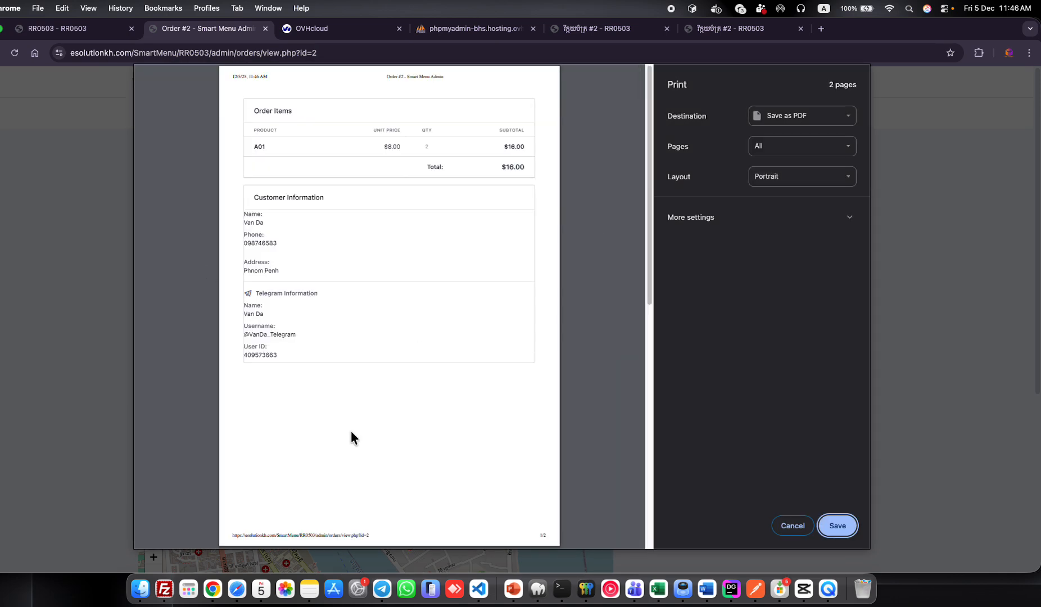
pyautogui.click(792, 526)
pyautogui.click(707, 164)
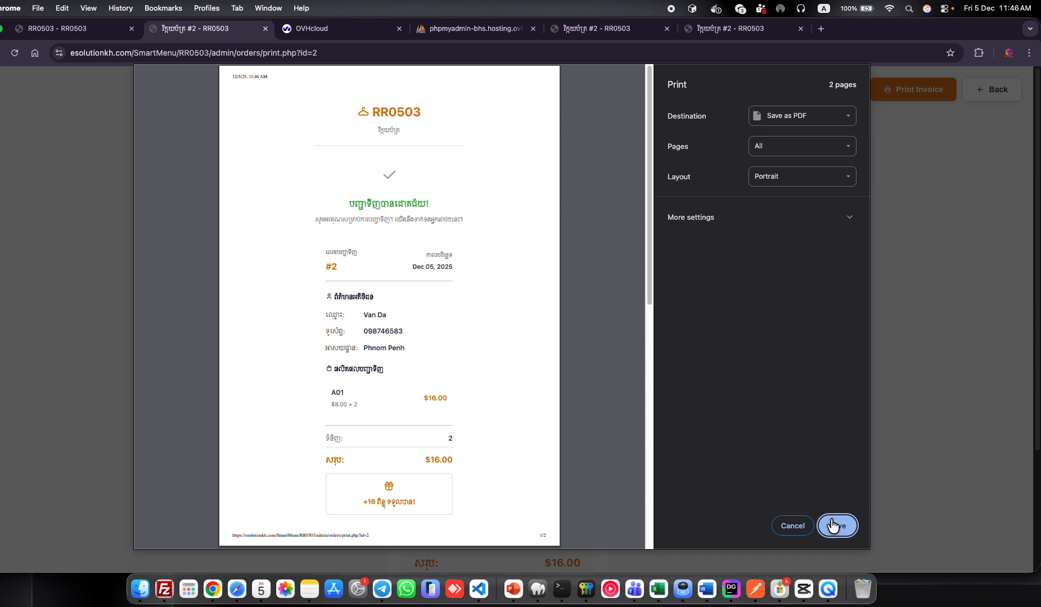
pyautogui.click(792, 526)
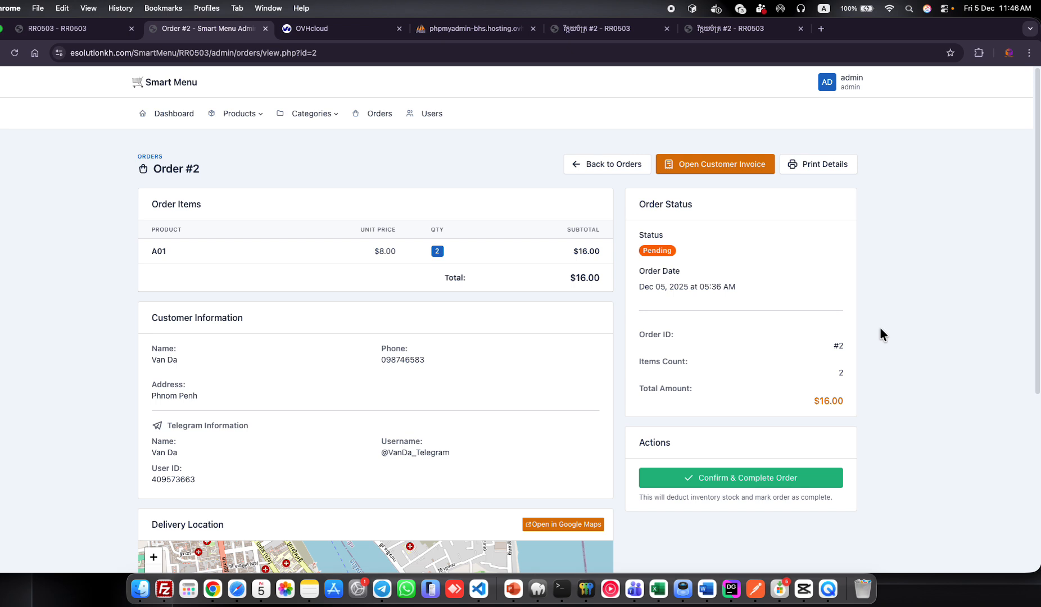
# Confirm and complete order #2 so its status becomes Complete with a completed date.
pyautogui.scroll(-1, 880, 326)
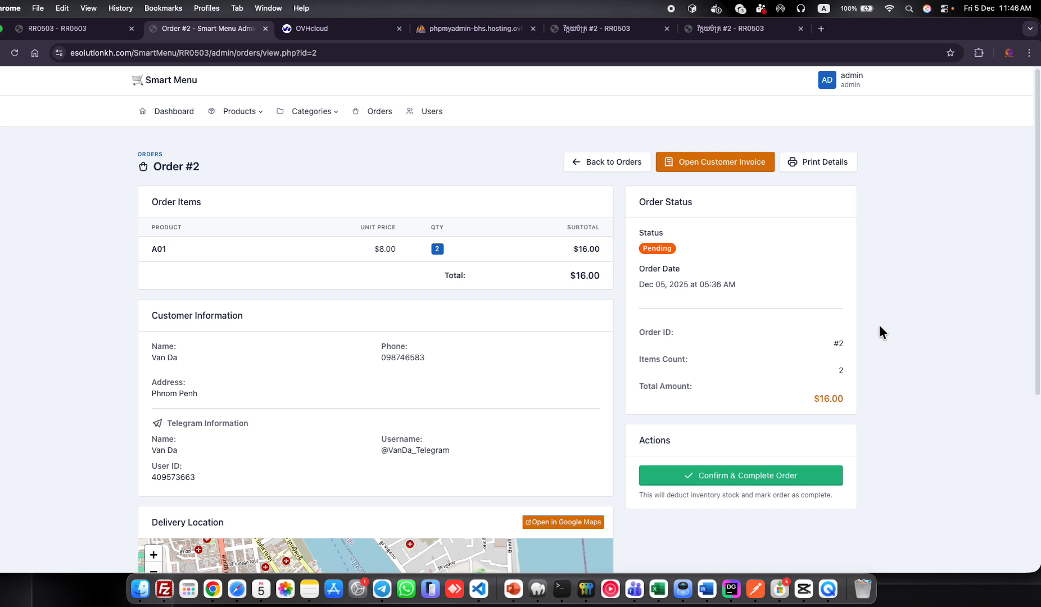
pyautogui.scroll(-5, 880, 327)
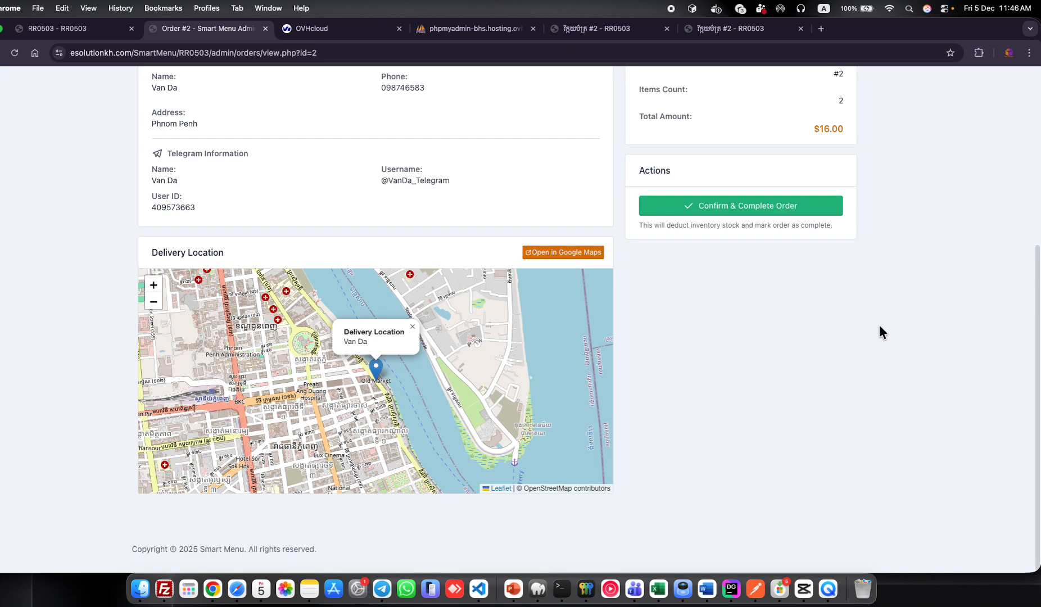
pyautogui.click(725, 209)
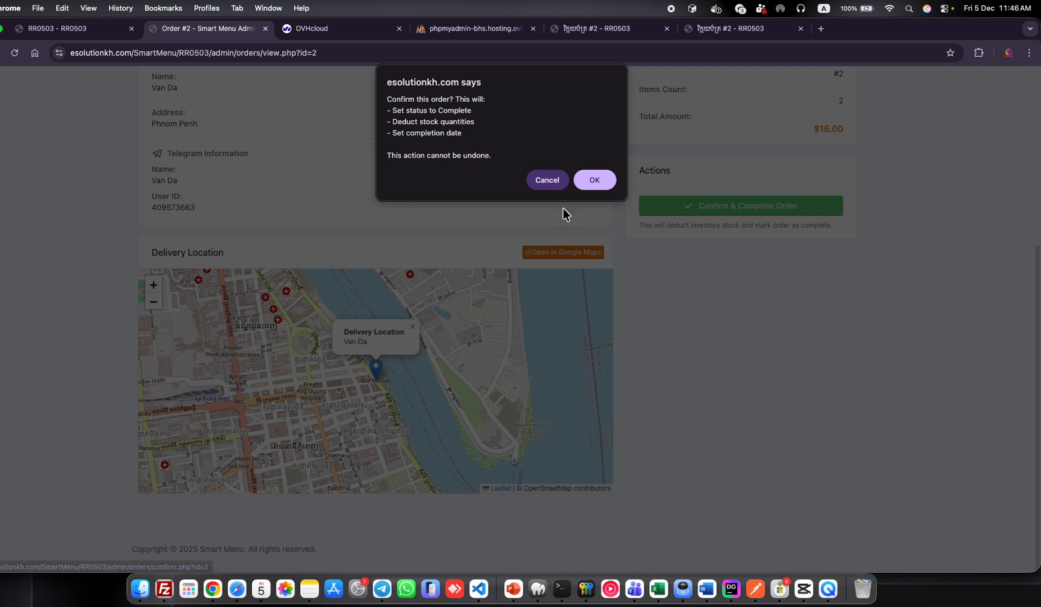
pyautogui.click(582, 185)
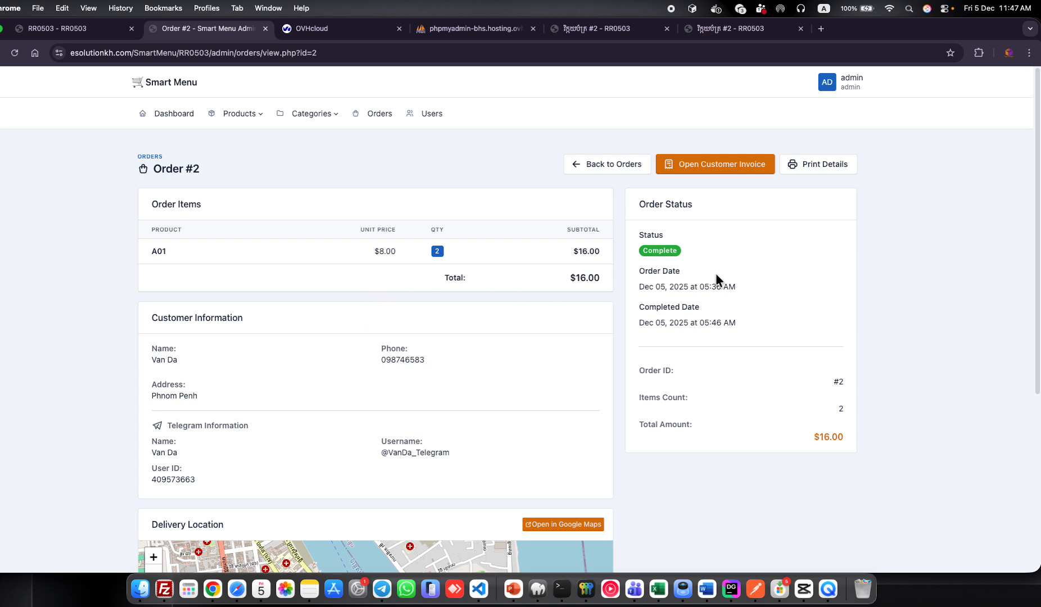
pyautogui.scroll(-3, 716, 273)
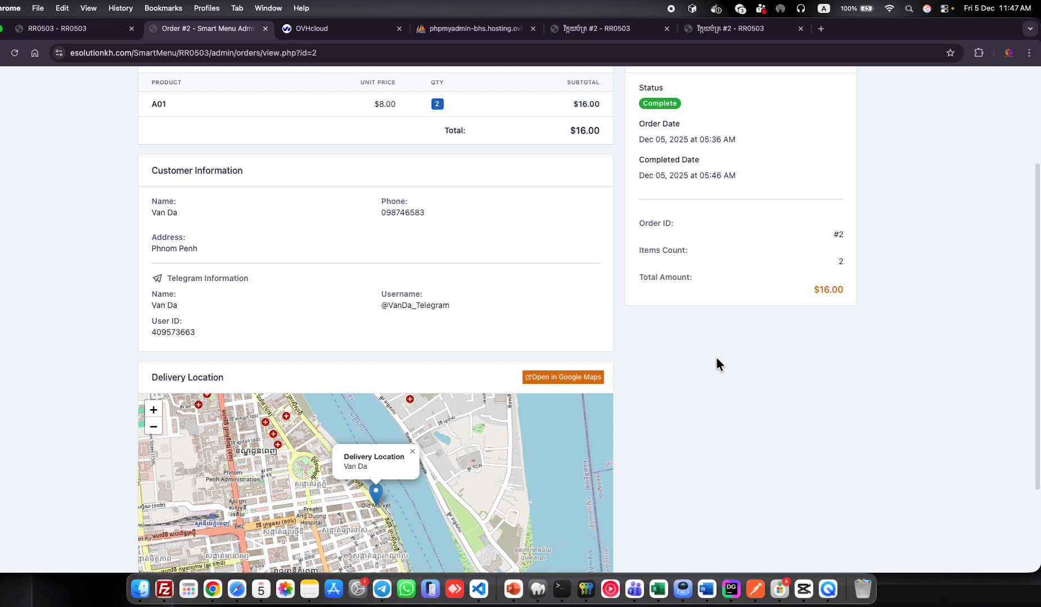
pyautogui.scroll(-3, 680, 436)
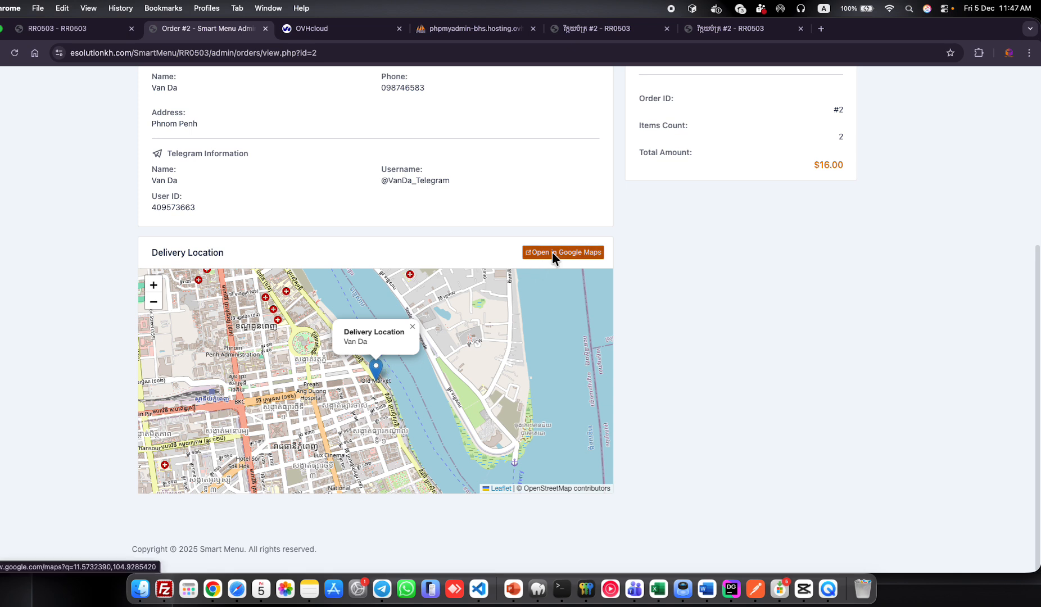
# Copy the Google Maps share link for order #2's delivery location and return to the order.
pyautogui.click(571, 251)
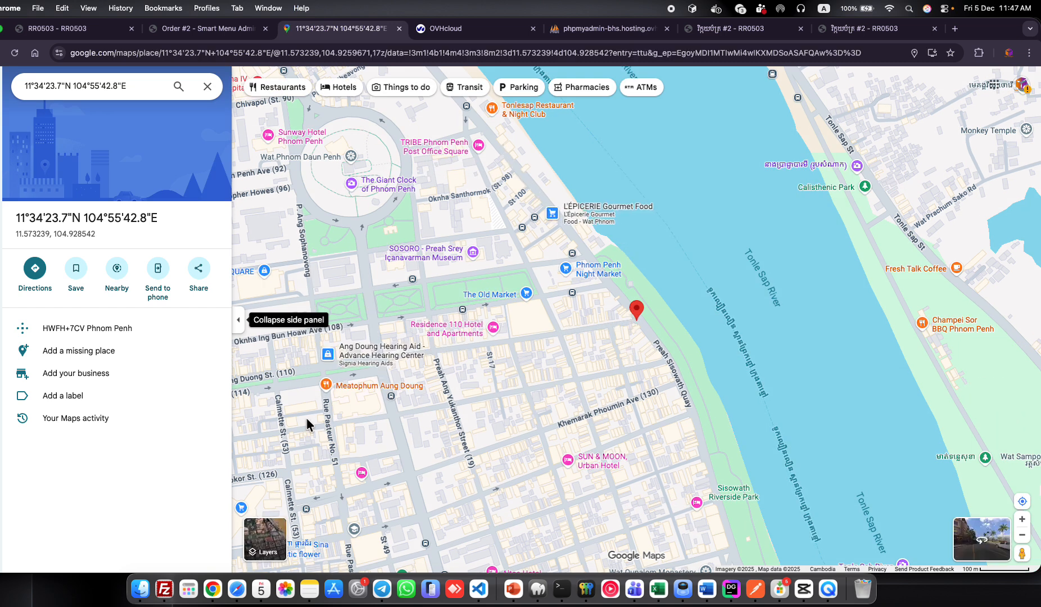
pyautogui.click(197, 271)
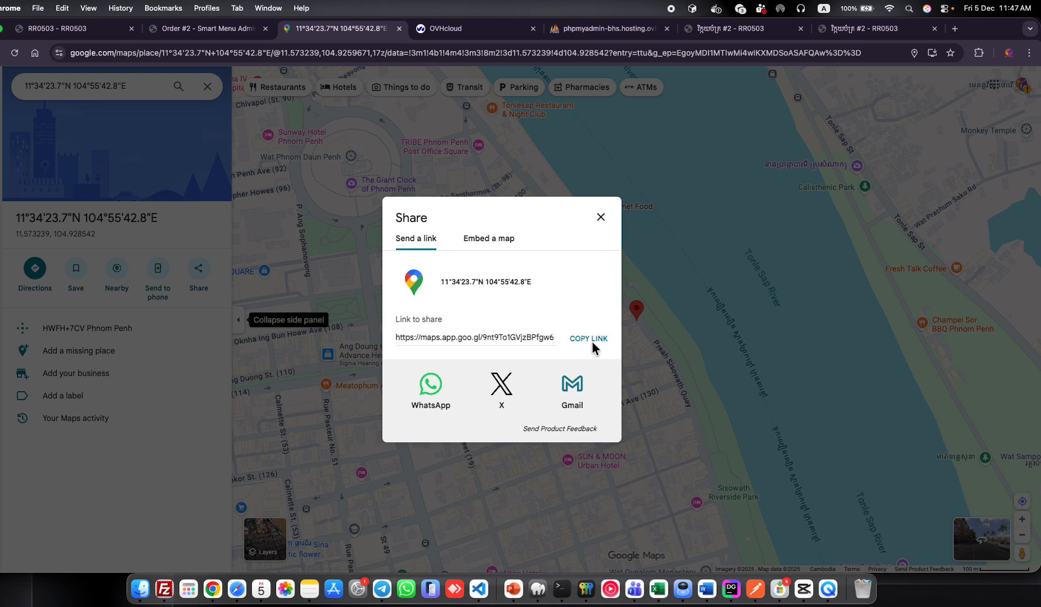
pyautogui.click(592, 342)
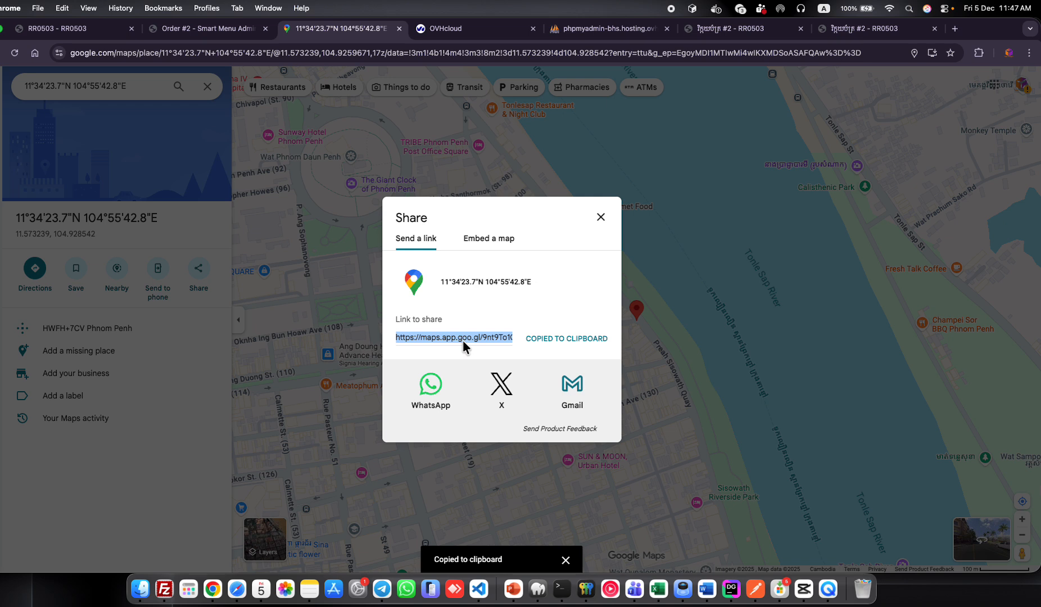
pyautogui.click(601, 216)
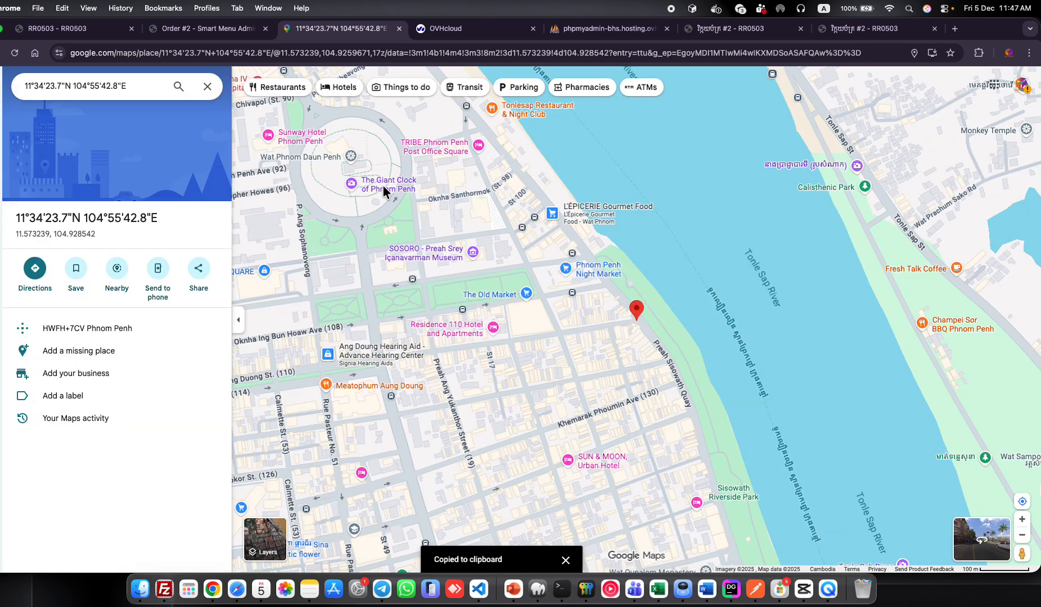
pyautogui.click(231, 29)
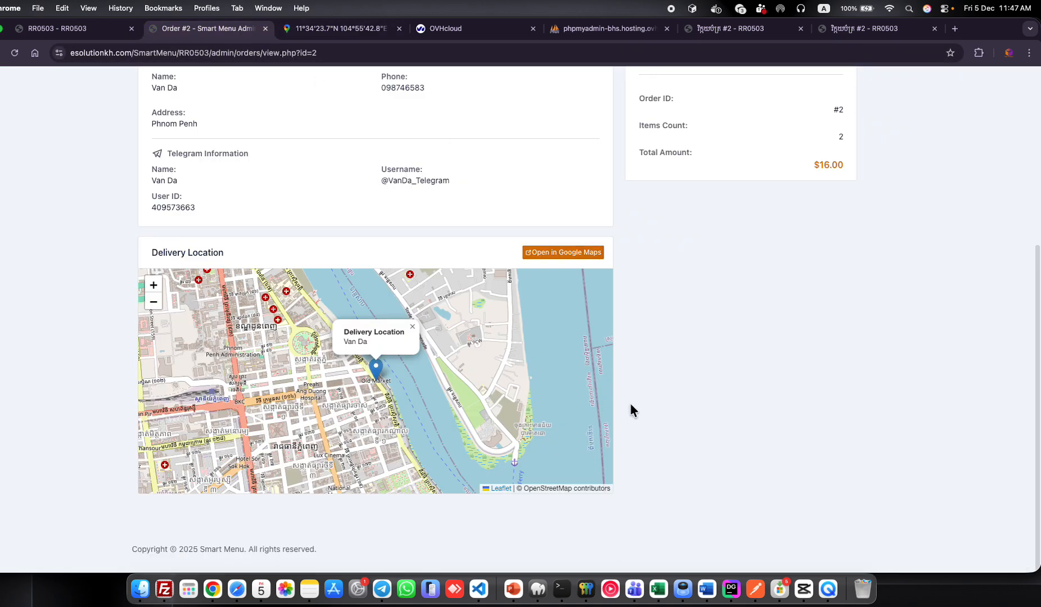
pyautogui.scroll(5, 630, 403)
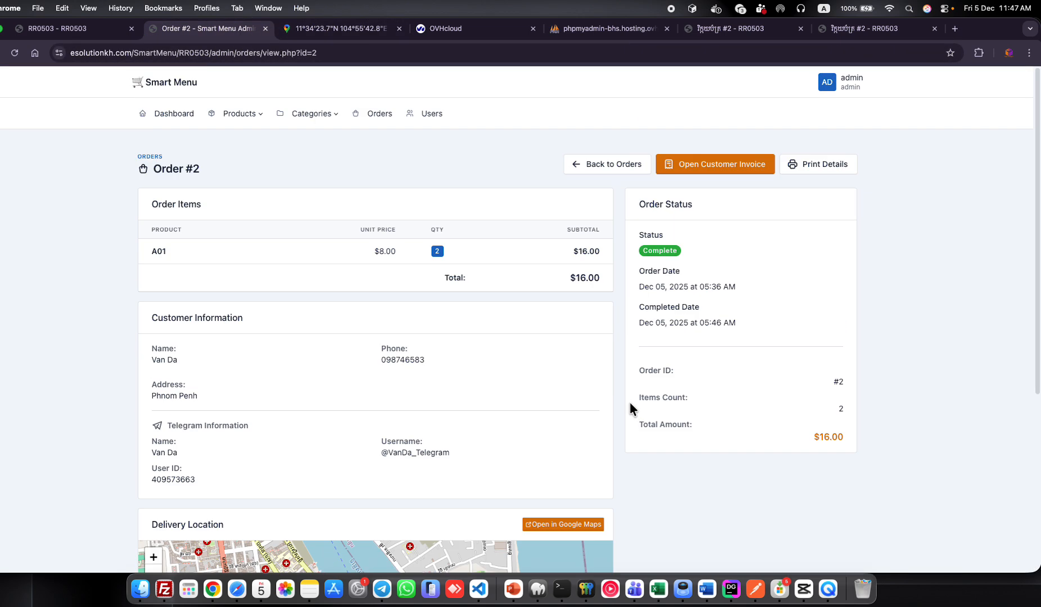